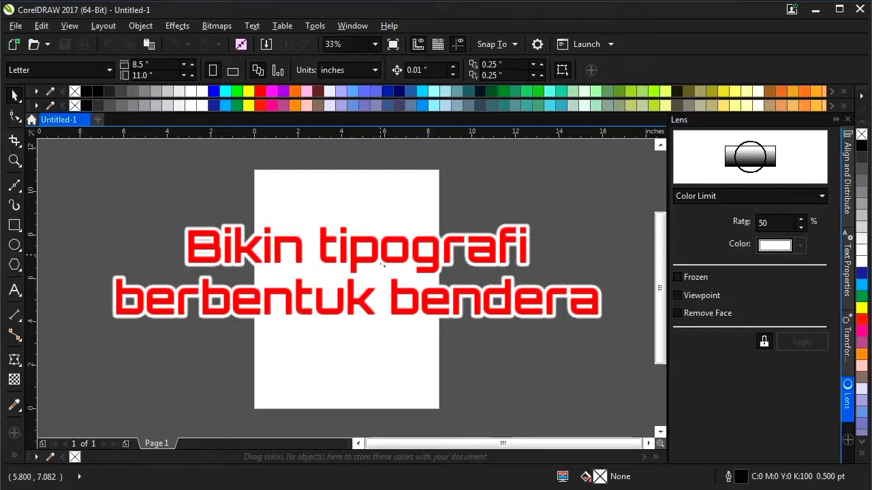
- Switch to the web browser and search Google Images for "Bendera Indonesia"
scroll(379, 267, left, 1)
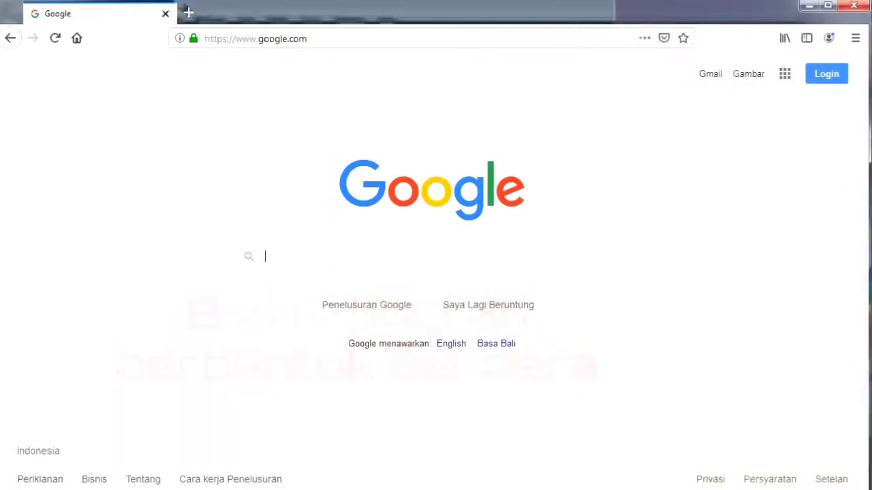
text(Bender)
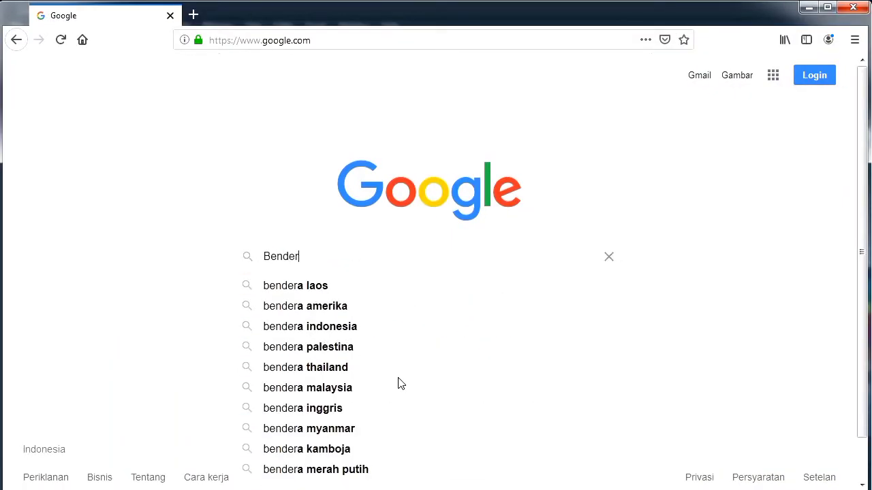
text(a Indonesua)
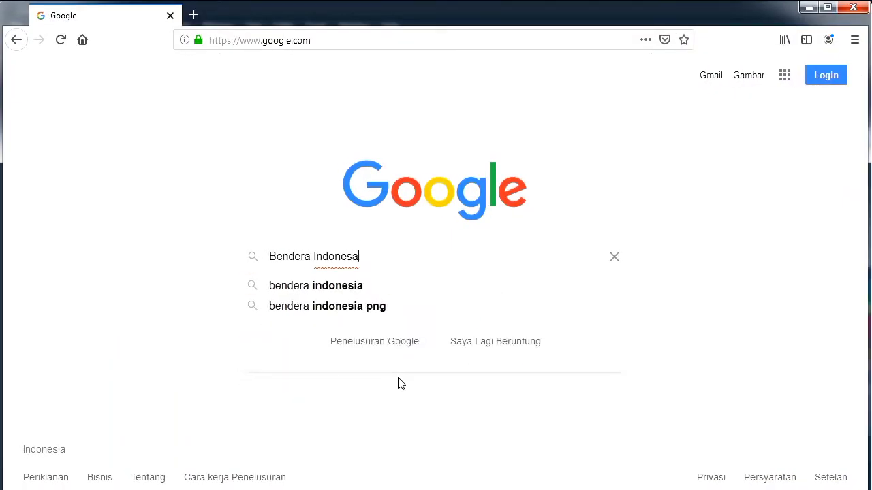
key(BackSpace)
key(BackSpace)
text(ia)
key(Return)
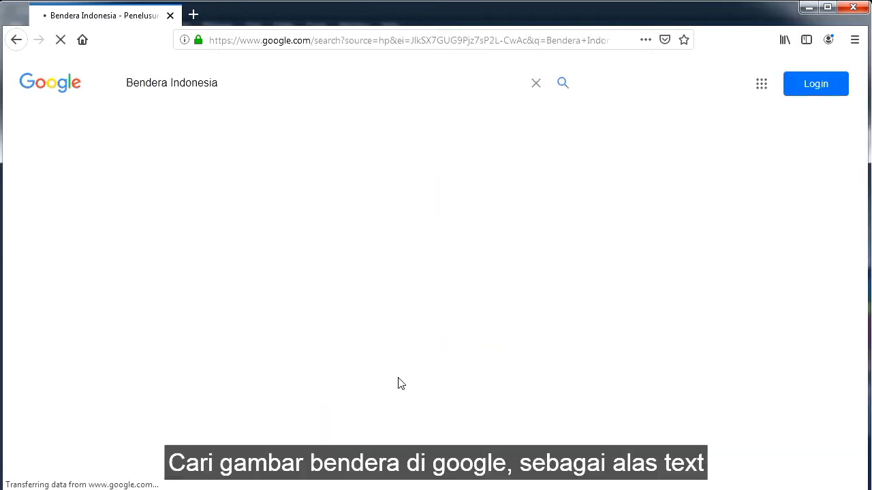
click(208, 121)
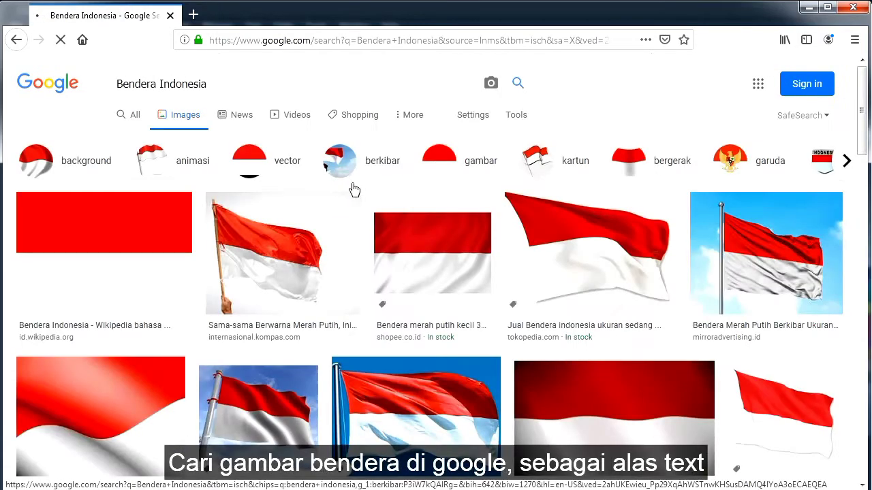
- Copy the waving red-and-white flag picture from the Tokopedia result and paste it into the blank CorelDRAW document
click(597, 247)
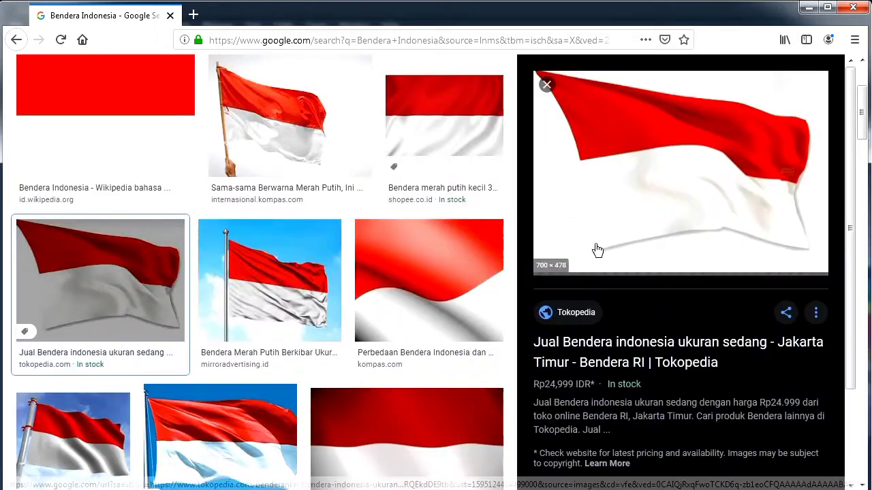
right_click(699, 158)
click(740, 291)
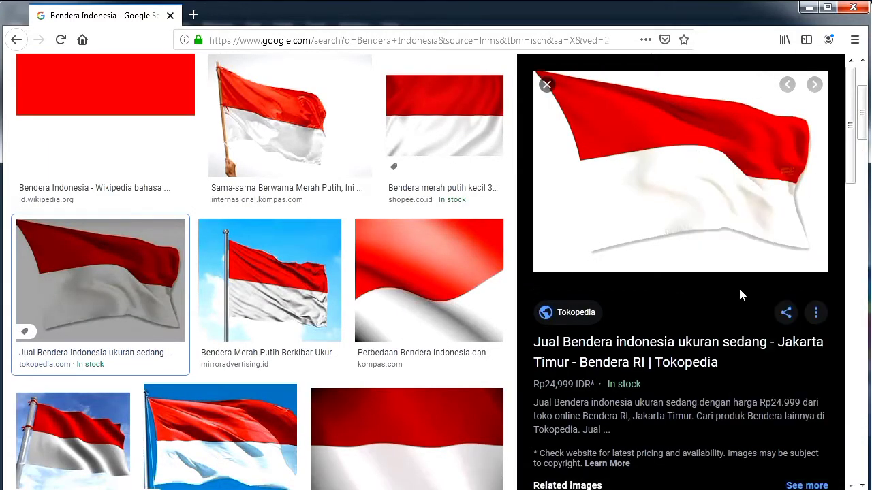
key(alt+Tab)
right_click(347, 306)
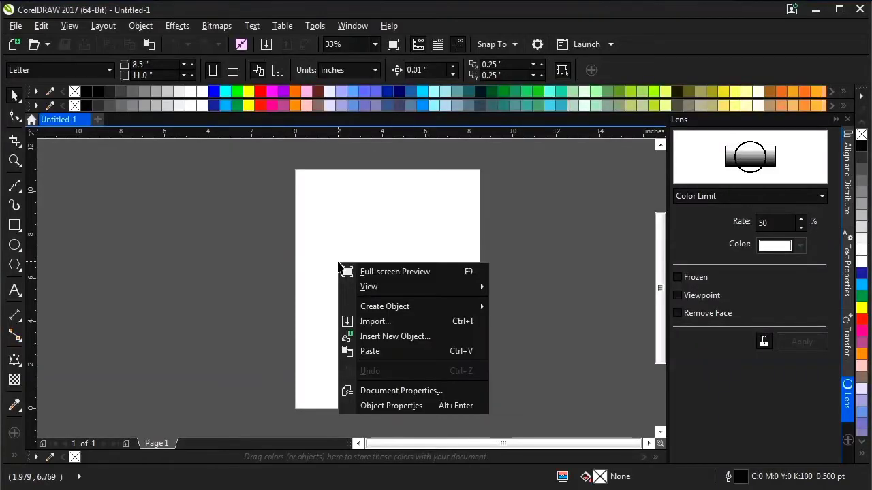
click(383, 352)
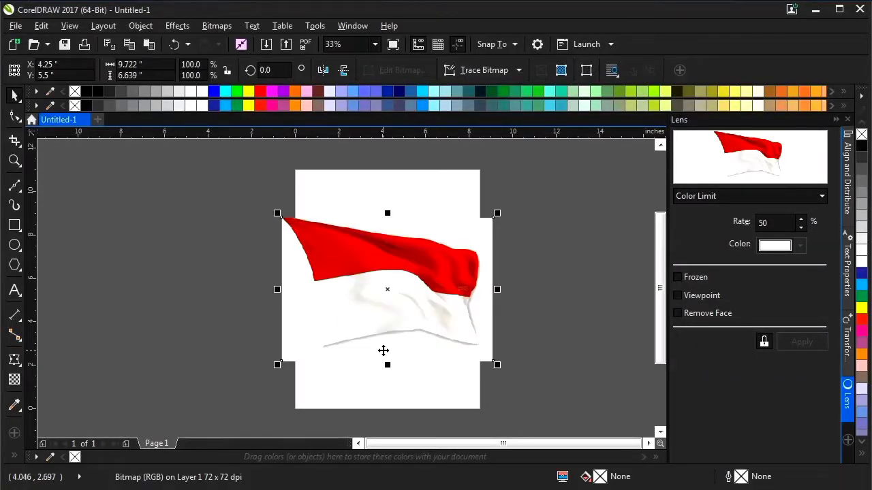
- Scale the flag picture down to about 77.6% so it fits the page width, and lock it in place
drag(497, 213, 472, 227)
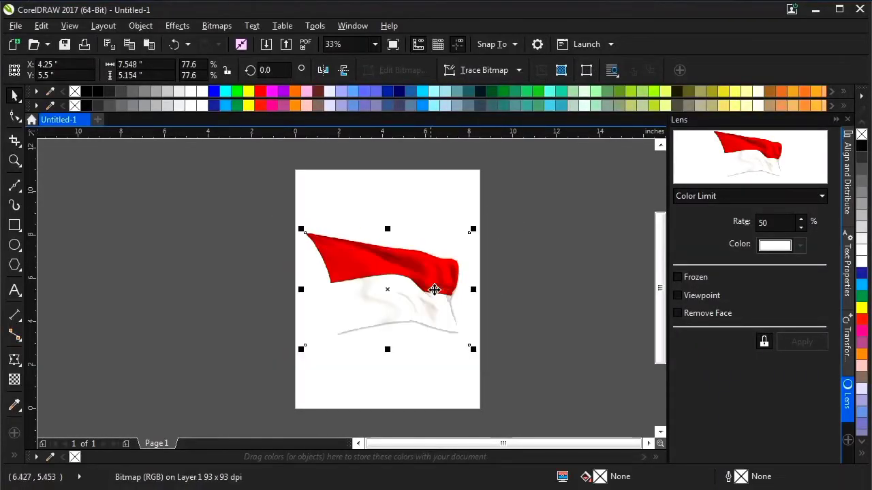
scroll(434, 288, up, 2)
right_click(425, 218)
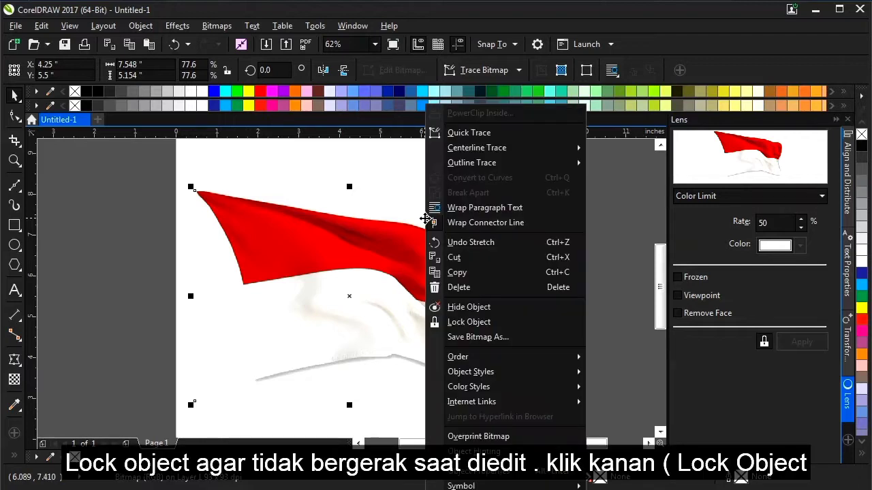
click(466, 322)
- Create the artistic text "INDONESIA" beside the flag picture
click(14, 290)
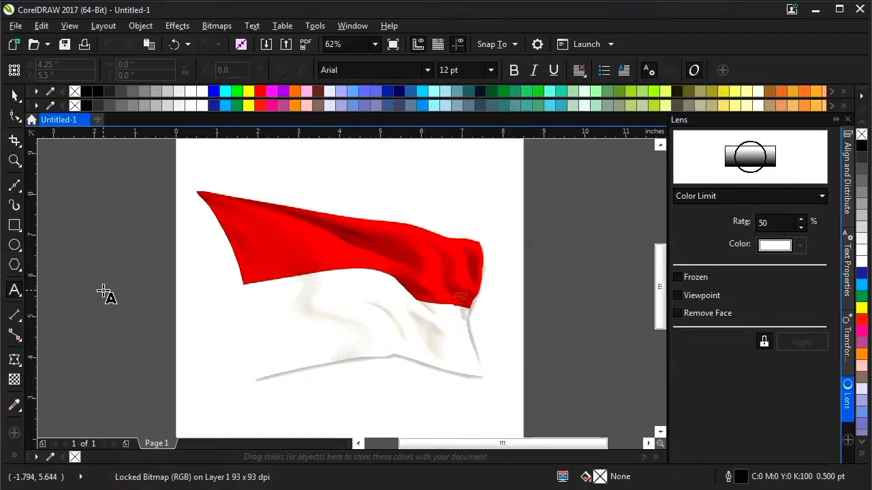
click(106, 290)
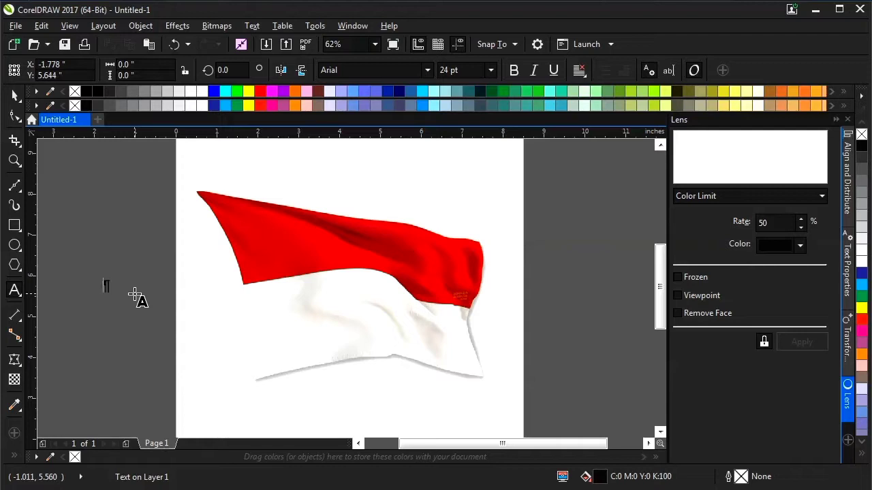
text(INDONESIA)
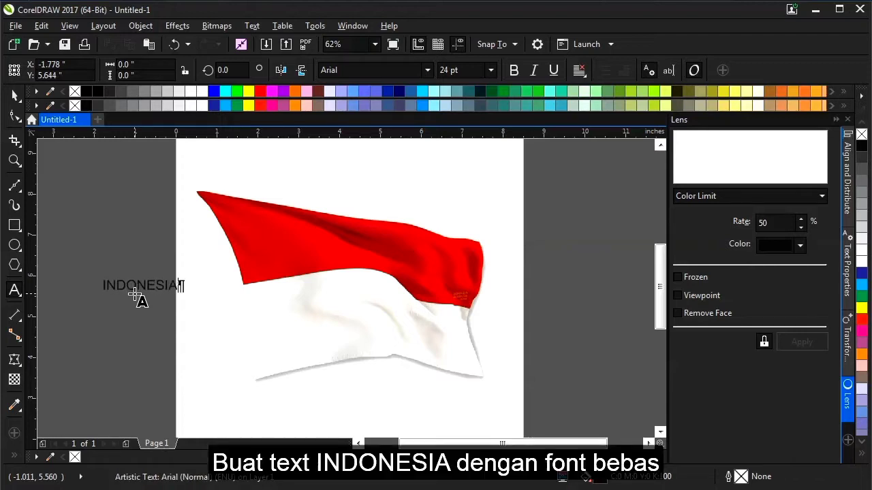
key(ctrl+space)
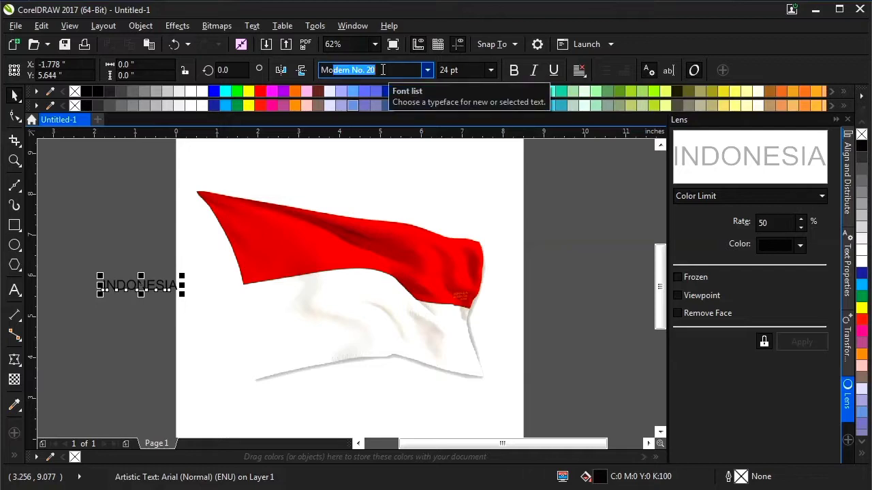
- Set the INDONESIA text in Montserrat Alternates Black and enlarge it to about 58 pt across the flag's red band
key(Return)
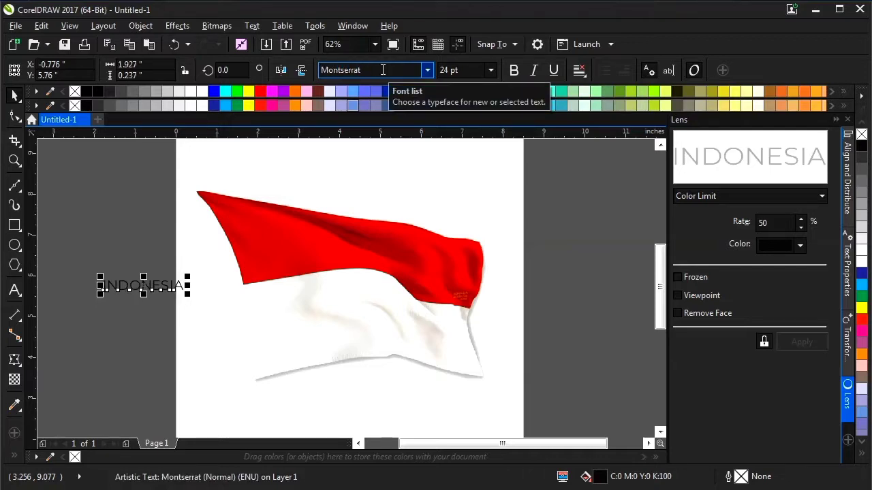
click(427, 70)
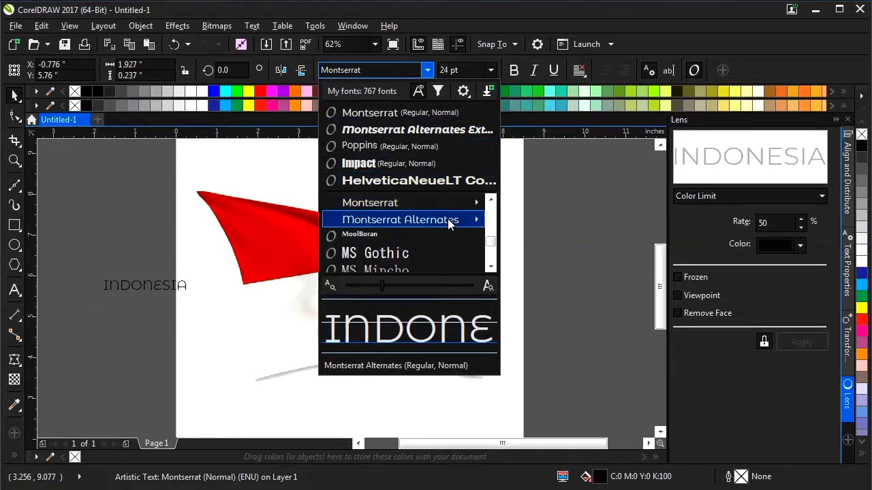
mouse_move(479, 225)
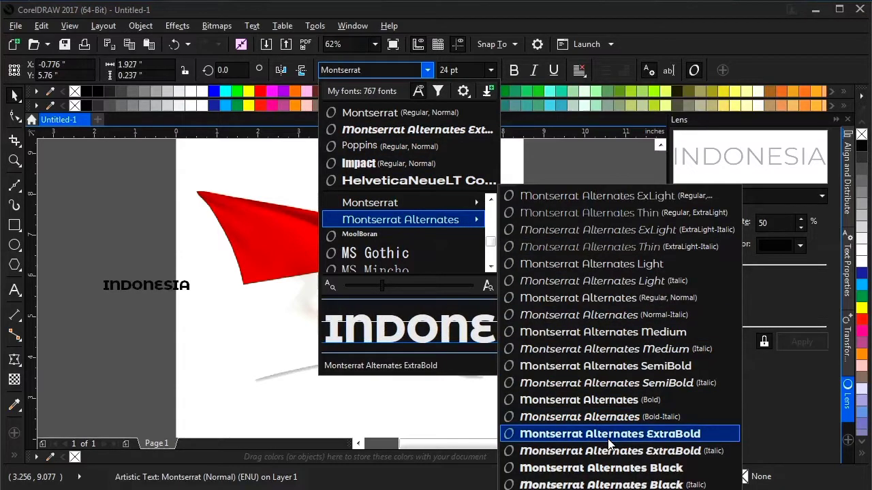
click(601, 467)
drag(182, 286, 467, 229)
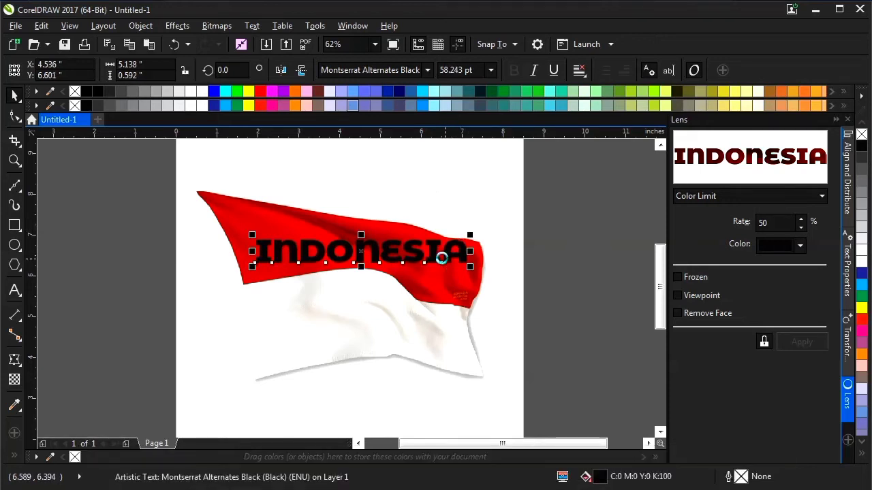
- Duplicate the INDONESIA text onto the flag's white band and change the copy's wording to "MERDEKA"
drag(442, 258, 431, 326)
double_click(431, 326)
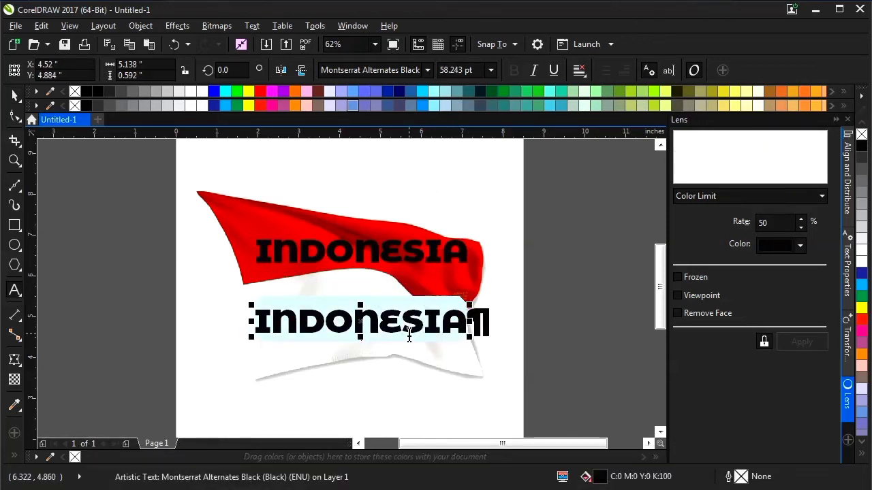
text(MERDEKA)
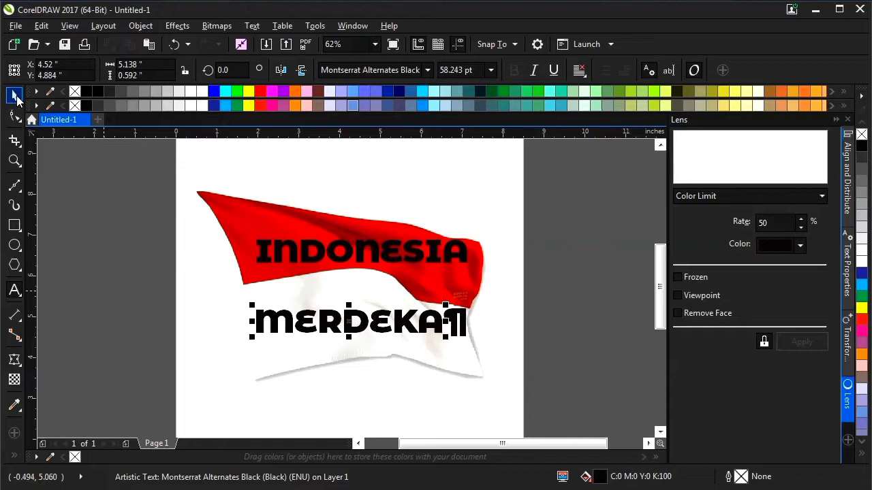
click(15, 95)
- Apply an envelope to the INDONESIA text and fit its left corners and left edge to the red band's left side
scroll(320, 249, up, 2)
click(320, 249)
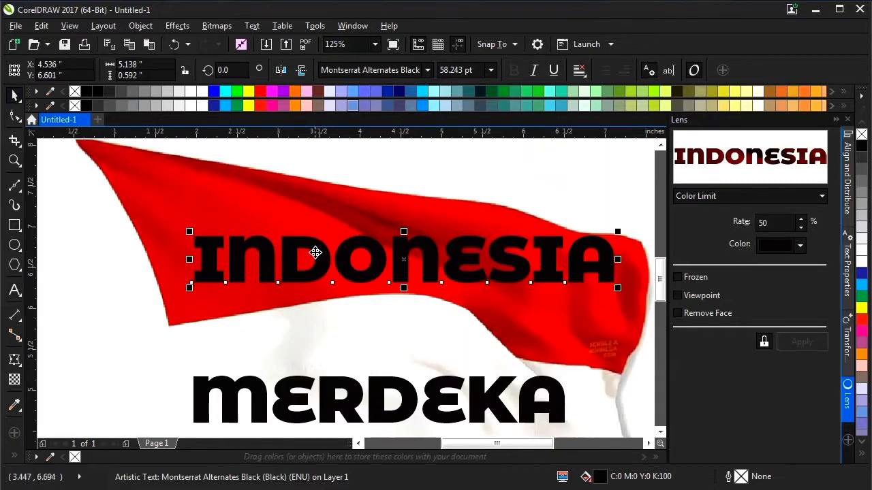
click(14, 361)
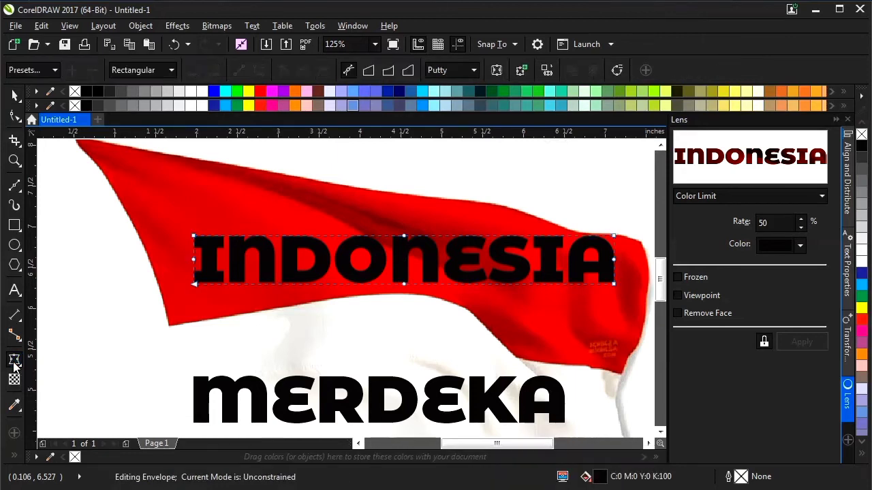
scroll(163, 266, up, 1)
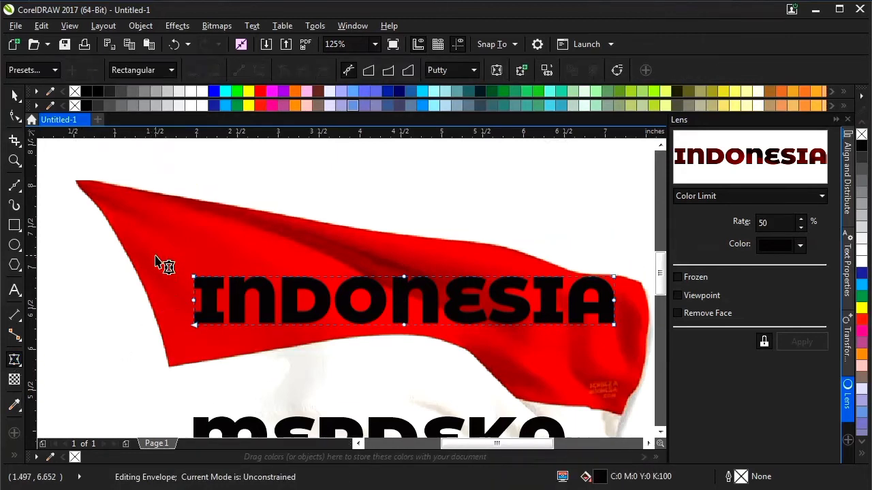
drag(193, 279, 94, 188)
drag(195, 325, 171, 360)
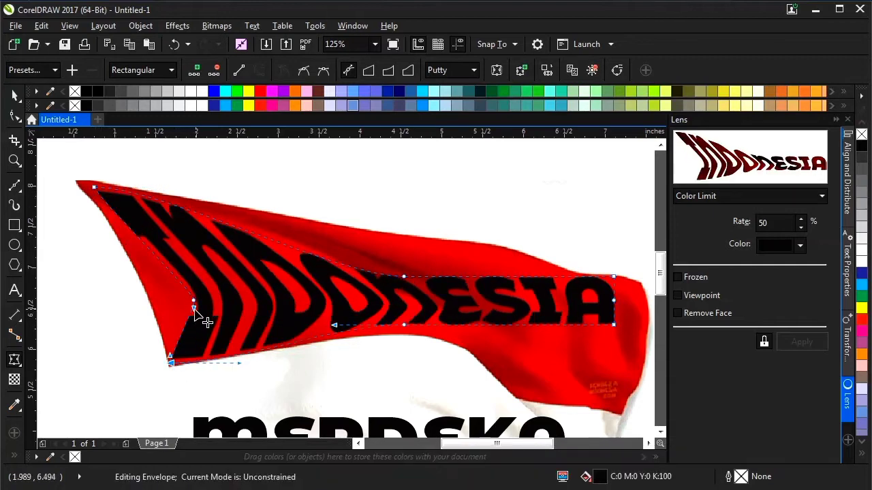
drag(193, 294, 152, 298)
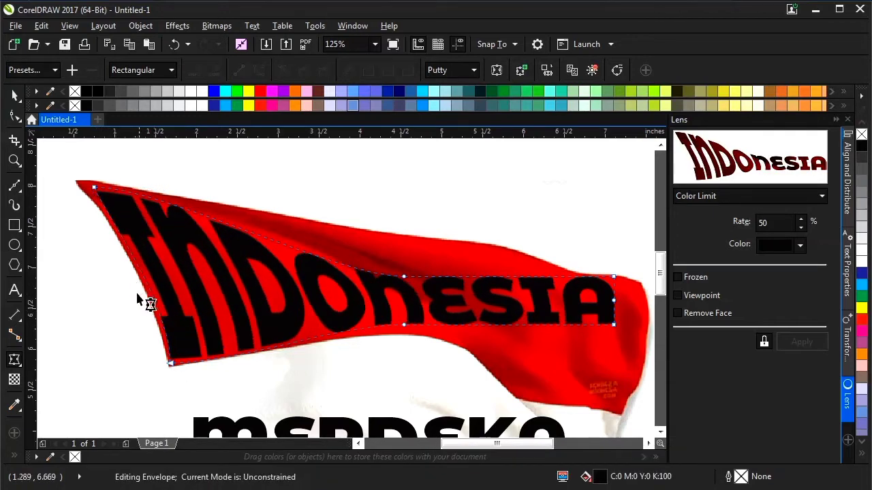
- Reshape the INDONESIA envelope's top edge and upper-right corner to follow the red band's upper contour
scroll(192, 252, right, 3)
drag(323, 277, 304, 242)
drag(461, 273, 441, 260)
drag(377, 243, 424, 245)
drag(534, 278, 551, 290)
scroll(551, 289, up, 2)
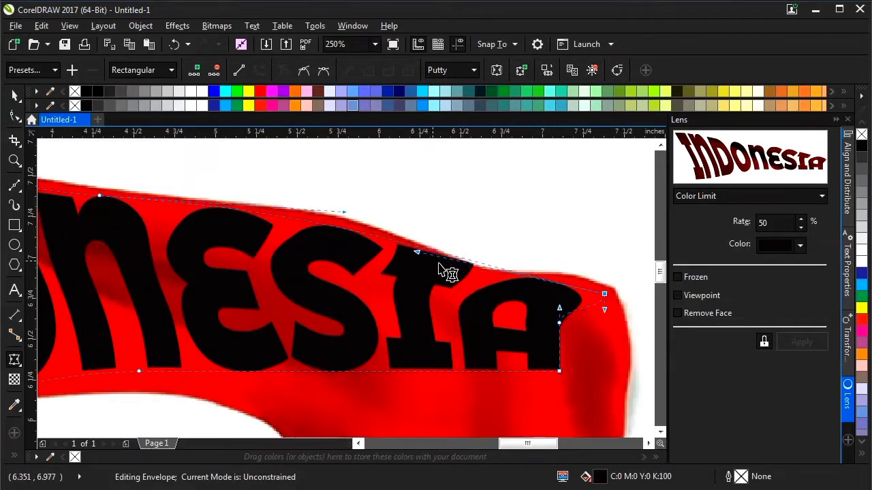
drag(448, 271, 424, 263)
drag(371, 215, 441, 235)
- Pull the INDONESIA envelope's lower-right corner down the red band and adjust the bottom middle node to the arched lower edge
scroll(442, 234, down, 2)
drag(502, 305, 503, 386)
scroll(284, 319, up, 2)
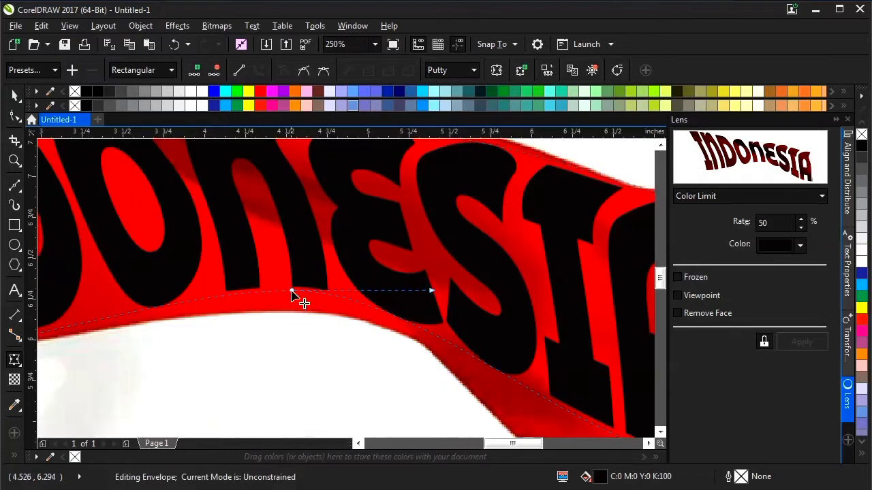
drag(292, 295, 308, 298)
drag(169, 298, 161, 291)
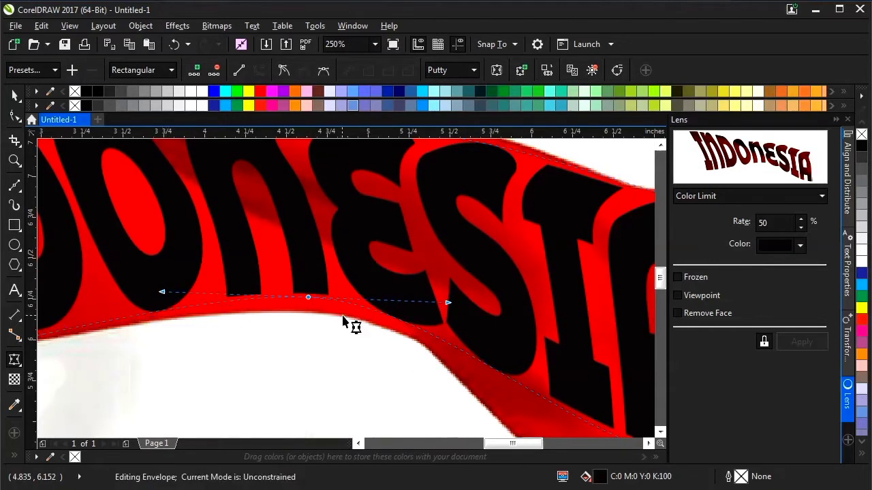
drag(308, 302, 319, 307)
drag(175, 302, 168, 295)
- Shape the bottom envelope segment under the letters ESIA to follow the red band's sloping lower edge
scroll(373, 326, down, 2)
scroll(373, 327, up, 2)
drag(383, 324, 350, 346)
drag(272, 303, 283, 283)
drag(438, 380, 433, 360)
- Curve the INDONESIA envelope's right side outward to match the red band's right edge
scroll(525, 368, down, 2)
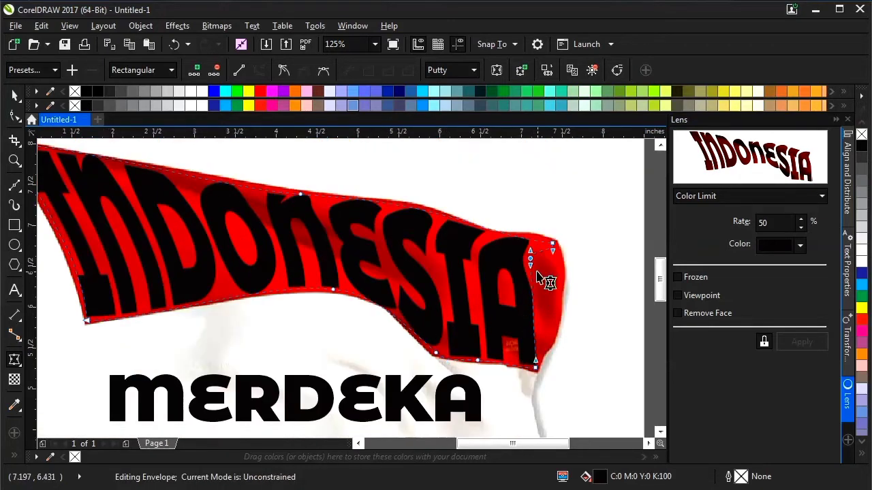
drag(538, 278, 555, 256)
scroll(553, 279, up, 2)
scroll(557, 259, down, 2)
mouse_move(541, 343)
mouse_down()
mouse_move(548, 346)
mouse_move(526, 336)
mouse_up()
- Refine the envelope's bottom middle node and lower-left curve against the red band's edge, and finish the envelope editing
scroll(329, 314, up, 4)
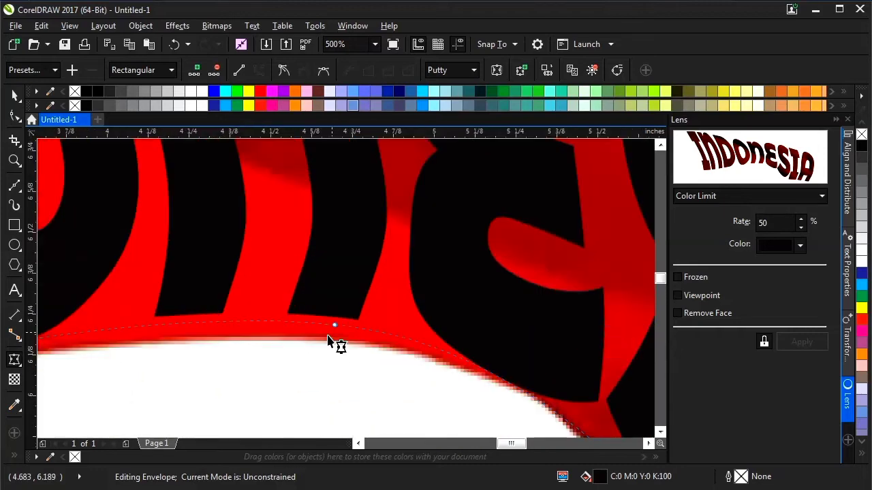
drag(331, 345, 345, 336)
scroll(393, 331, down, 2)
scroll(393, 329, down, 2)
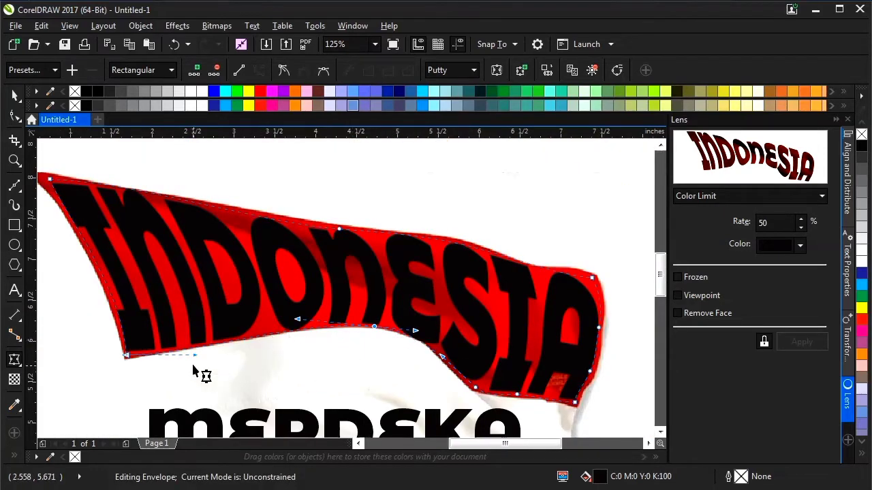
drag(196, 355, 194, 349)
scroll(298, 247, down, 2)
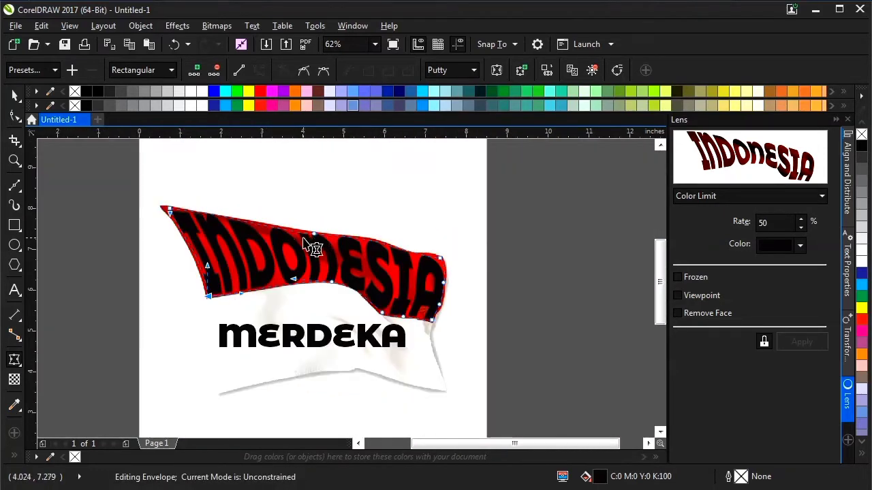
click(15, 95)
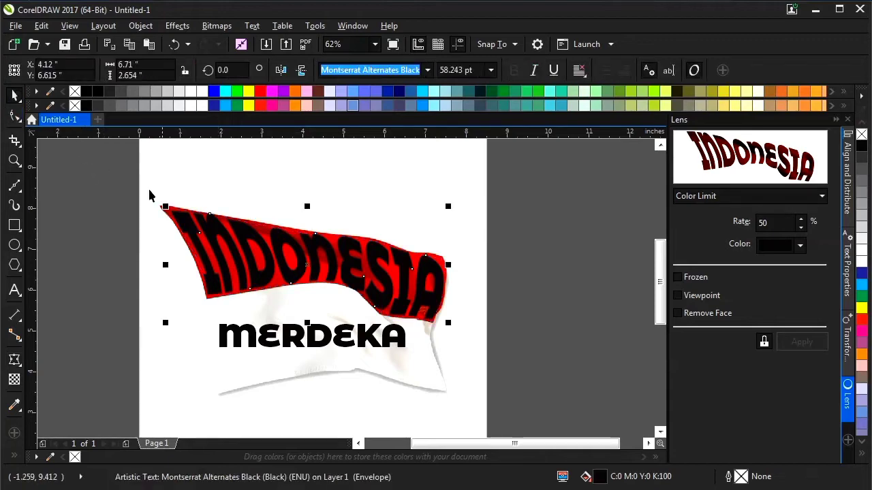
- Start an envelope on the MERDEKA text and pull its two left corners to the left corners of the flag's white band
click(271, 326)
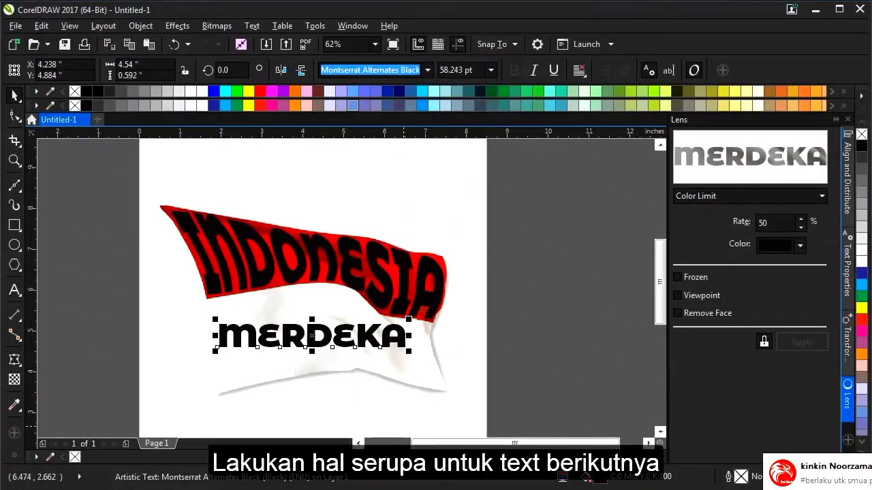
click(17, 366)
scroll(191, 345, up, 2)
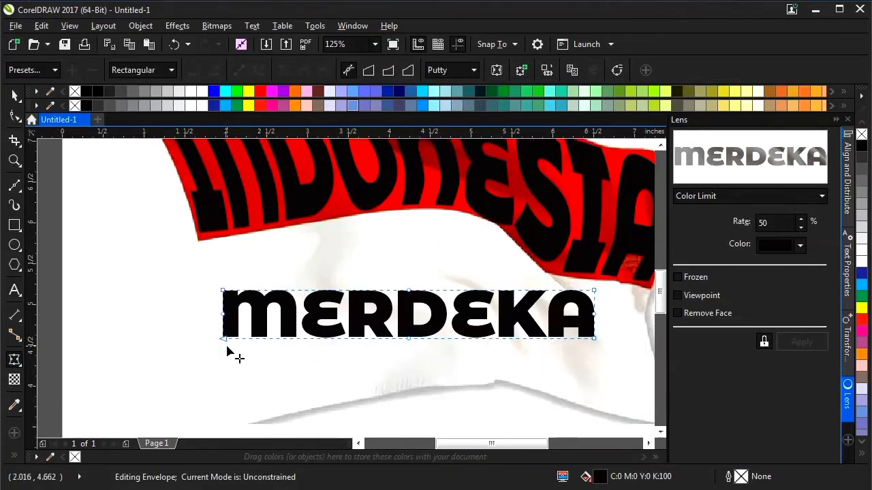
scroll(227, 341, down, 2)
drag(224, 284, 216, 369)
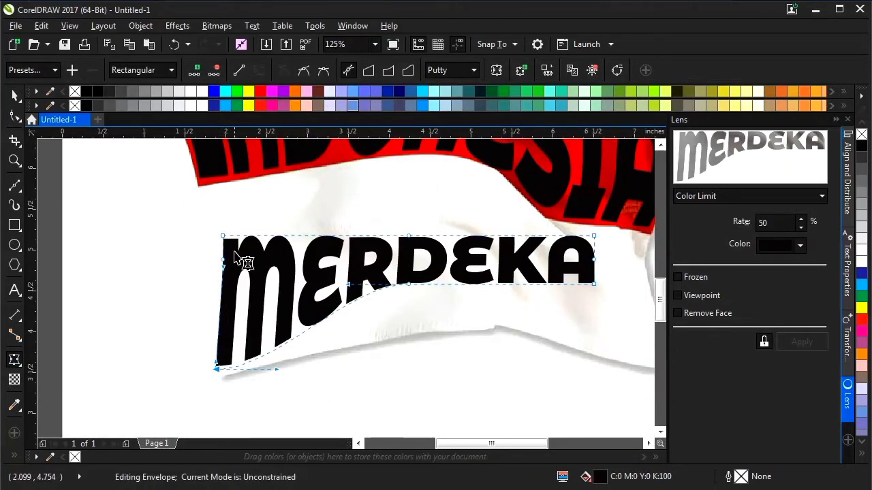
scroll(236, 265, up, 1)
drag(225, 264, 204, 219)
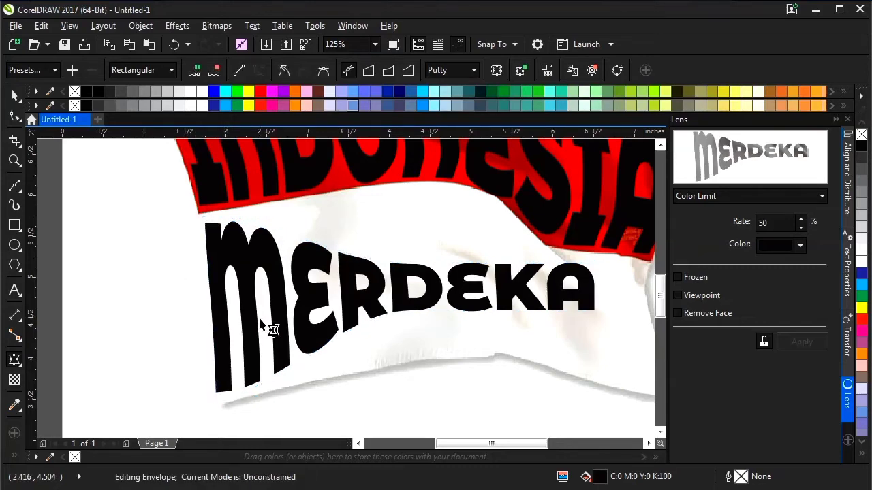
- Pull the MERDEKA envelope's lower-right and upper-right corners out to the white band's right corners
scroll(223, 305, down, 2)
scroll(392, 320, up, 2)
drag(409, 306, 483, 378)
drag(410, 251, 456, 253)
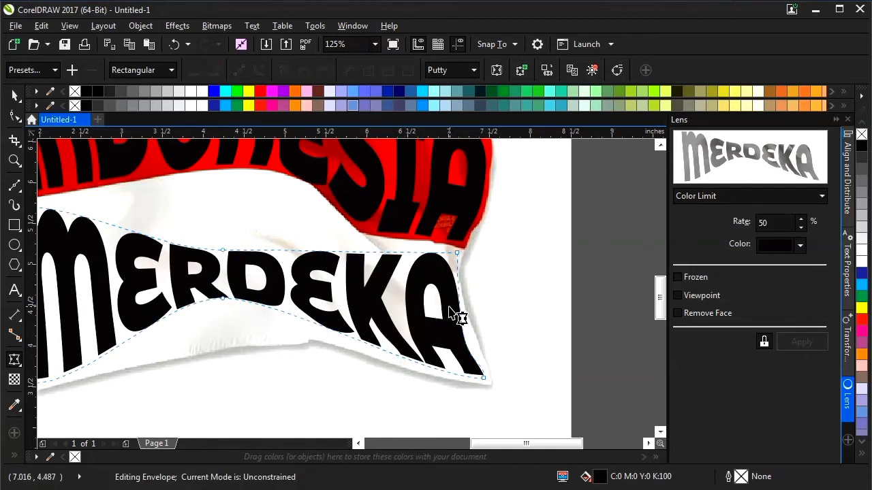
- Fit the MERDEKA envelope's bottom and top middle nodes to the white band's edges and curve the upper-left segment along the red band
scroll(292, 339, left, 1)
drag(252, 299, 328, 336)
drag(270, 334, 266, 330)
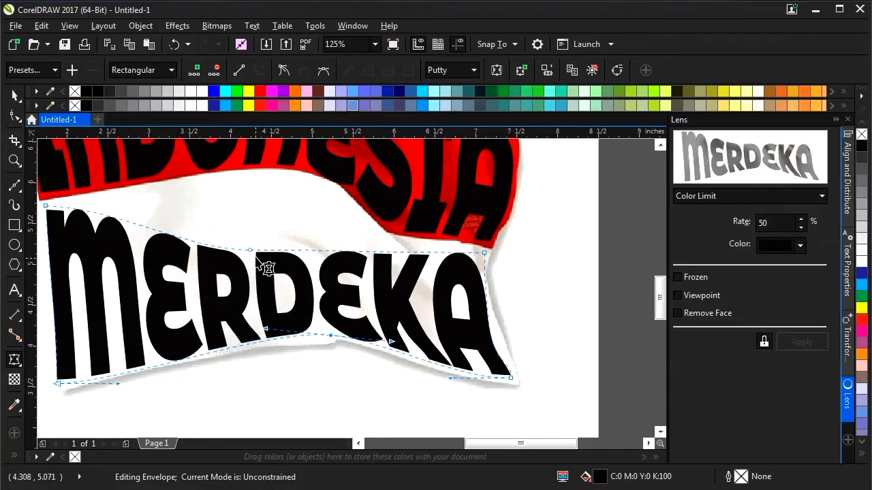
drag(251, 248, 247, 174)
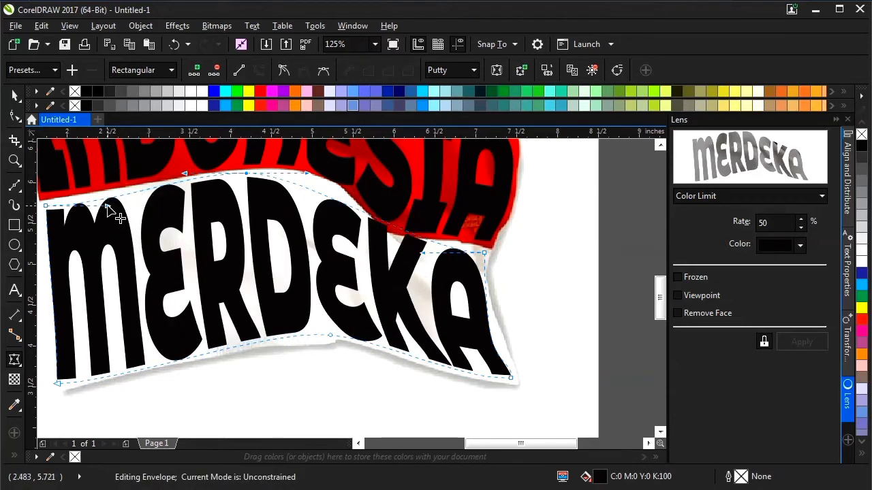
drag(107, 206, 123, 196)
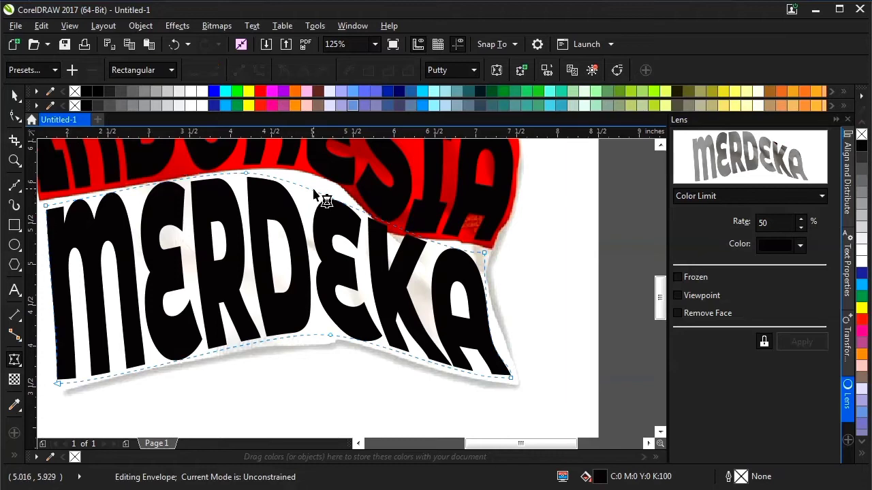
- Shape the envelope's top segment above the letters DEK to follow the red band's sloping lower edge
scroll(310, 196, up, 2)
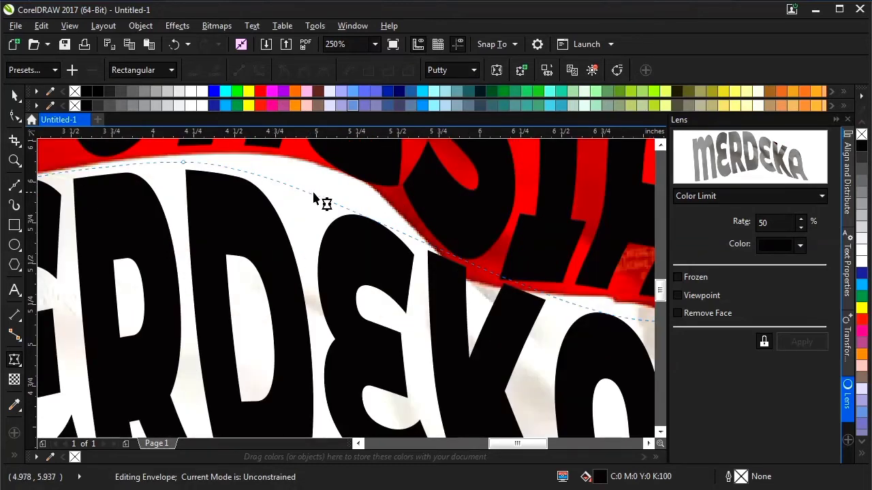
drag(183, 165, 184, 216)
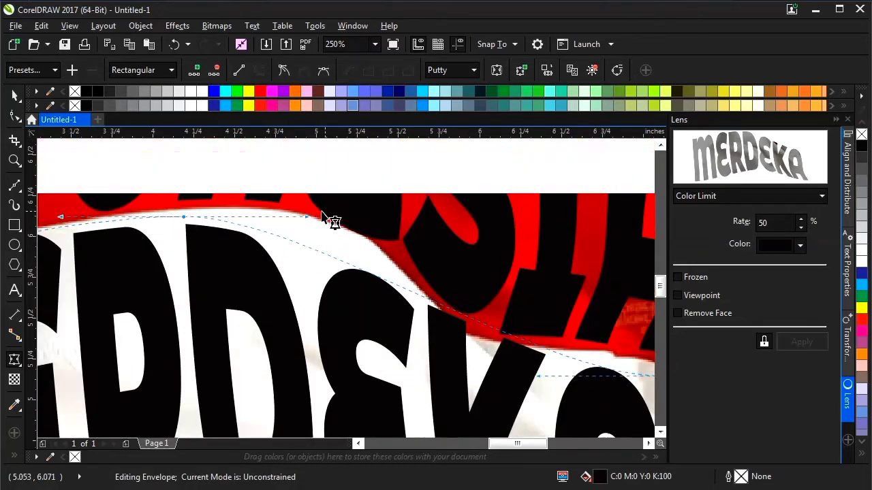
drag(315, 222, 448, 205)
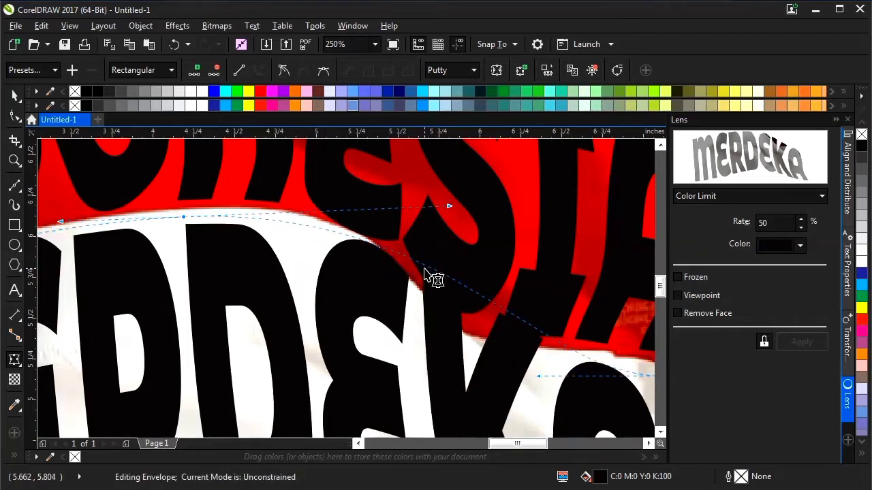
drag(426, 269, 437, 329)
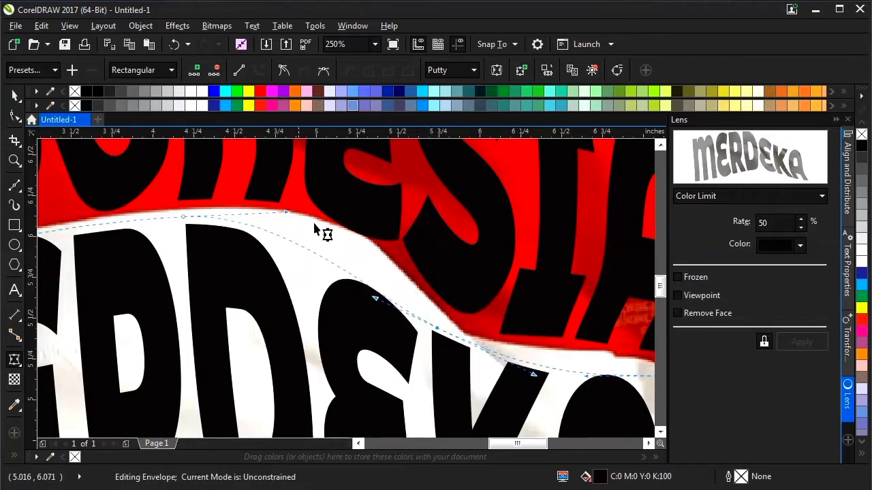
drag(288, 215, 418, 215)
scroll(301, 245, down, 2)
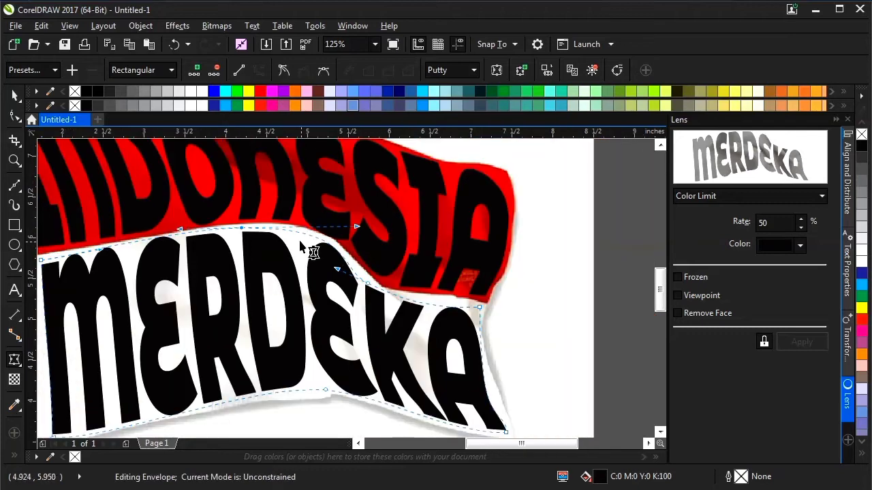
- Curve the envelope's top edge above the final letter A toward the red band, and finish the envelope editing
scroll(465, 323, up, 2)
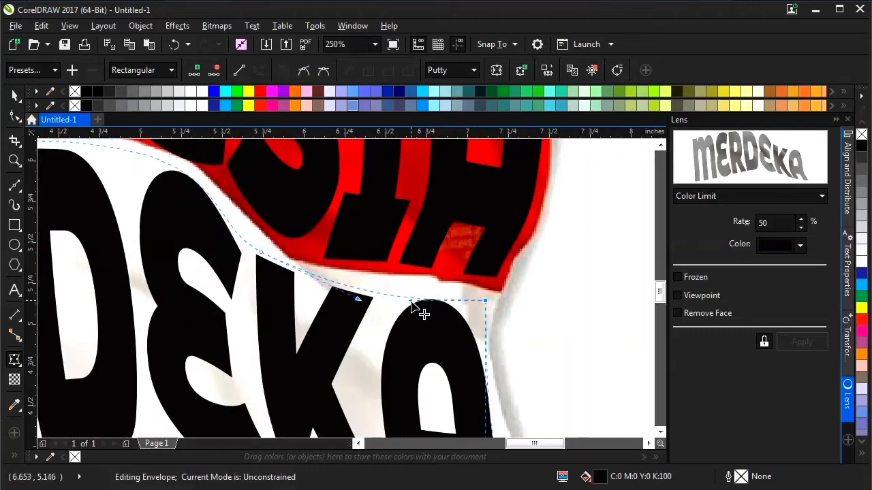
drag(411, 305, 440, 271)
scroll(409, 272, down, 4)
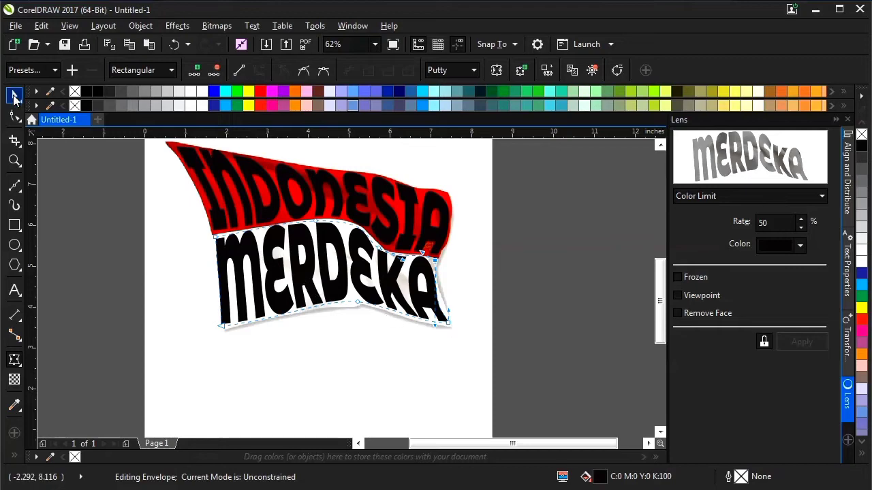
click(15, 98)
click(142, 218)
scroll(450, 338, down, 2)
scroll(333, 238, up, 2)
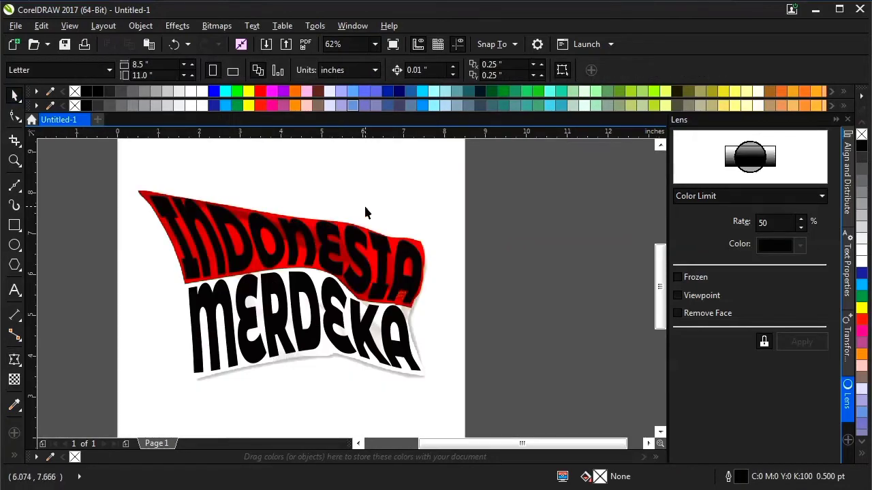
- Unlock the flag picture and move it off the page to the left of the warped texts
right_click(365, 207)
click(393, 236)
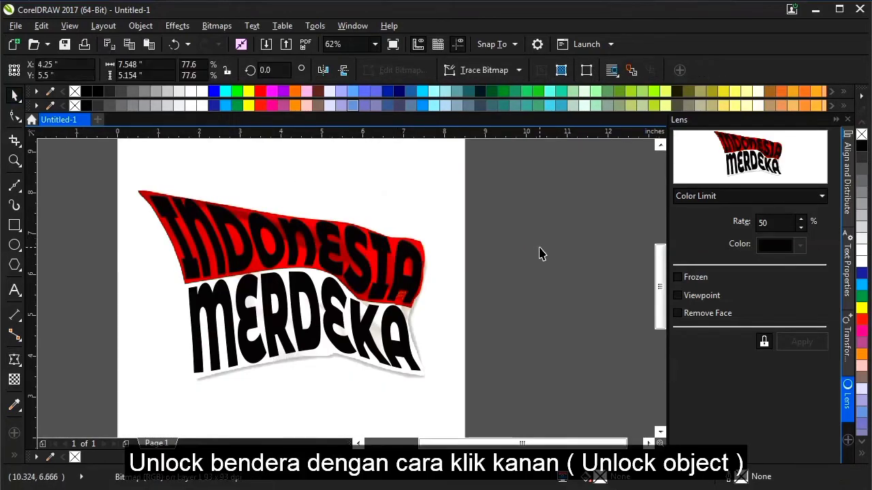
click(444, 238)
scroll(443, 239, down, 2)
drag(440, 233, 241, 230)
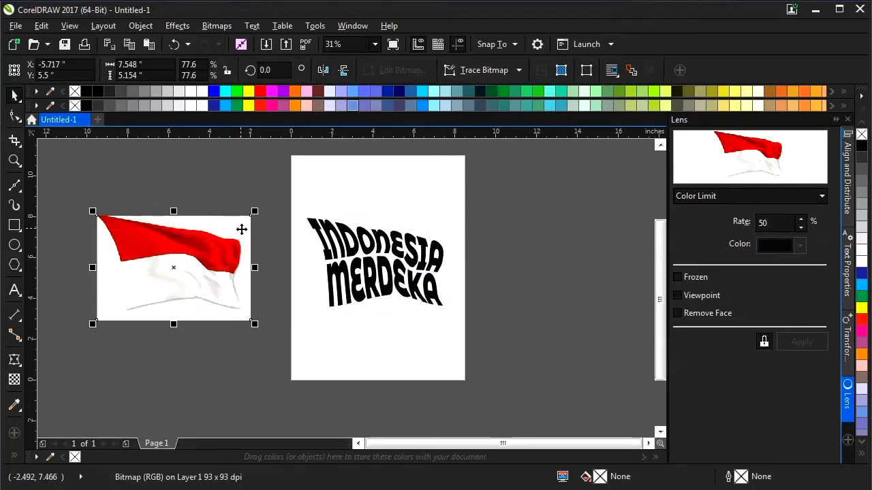
- Fill the INDONESIA text with red and the MERDEKA text with white
click(417, 262)
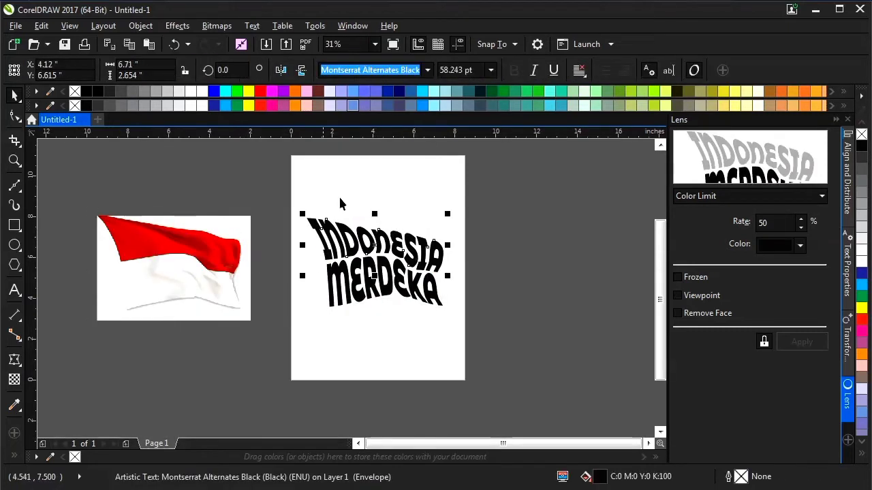
click(261, 95)
key(Tab)
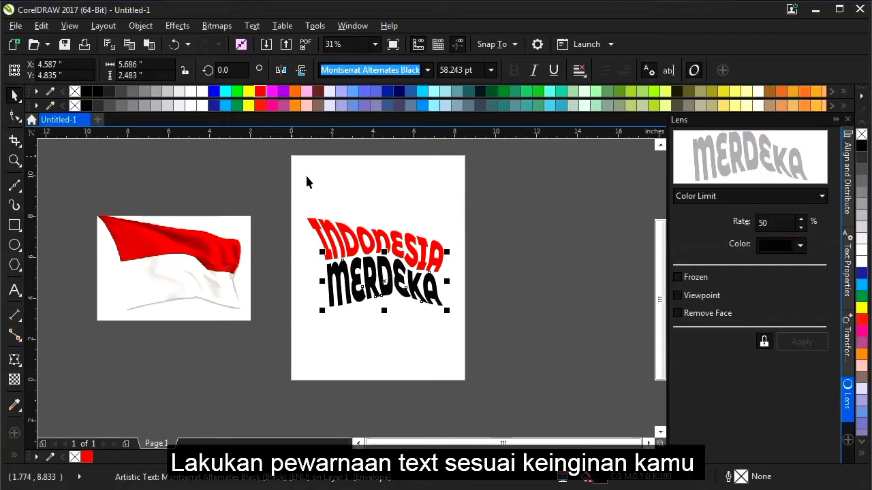
click(203, 91)
- Move the flag picture to the right of the page and both texts onto the dark area left of the page
drag(218, 252, 587, 252)
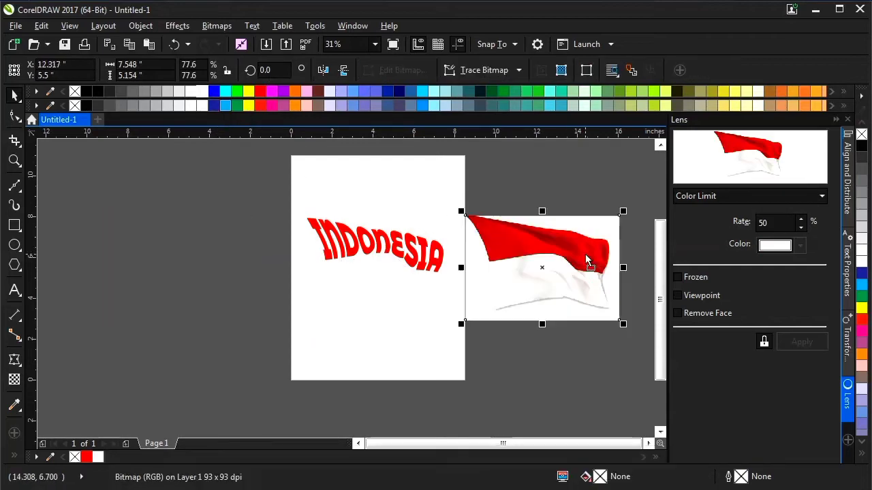
click(361, 271)
drag(404, 259, 222, 258)
click(306, 312)
scroll(150, 226, up, 1)
- Apply a red-to-white linear fountain fill across INDONESIA and add a dark red colour node at 85%
click(185, 247)
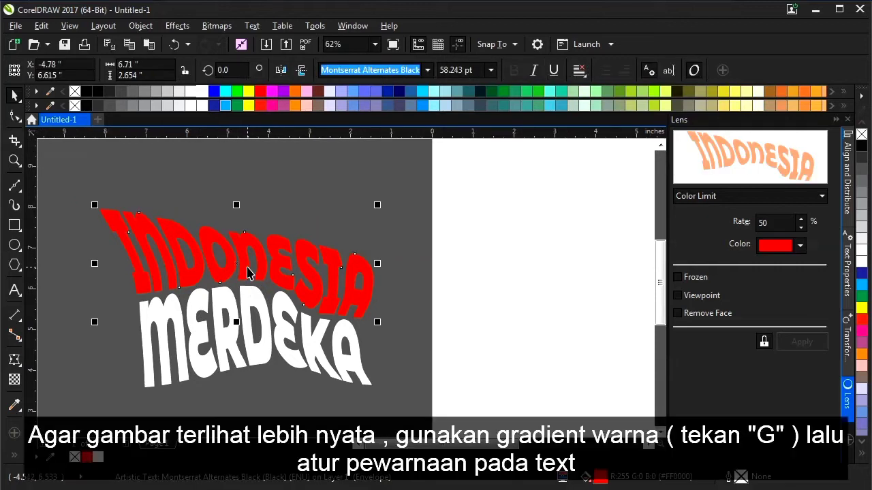
key(g)
drag(425, 217, 132, 304)
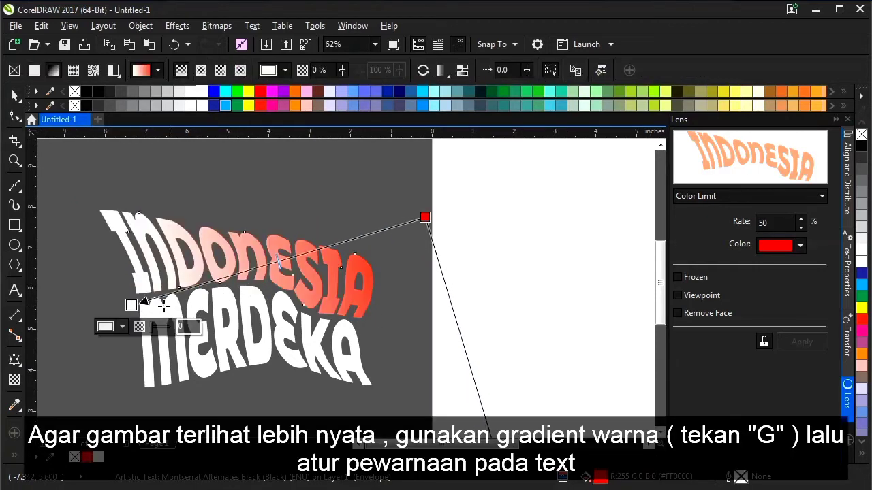
double_click(178, 293)
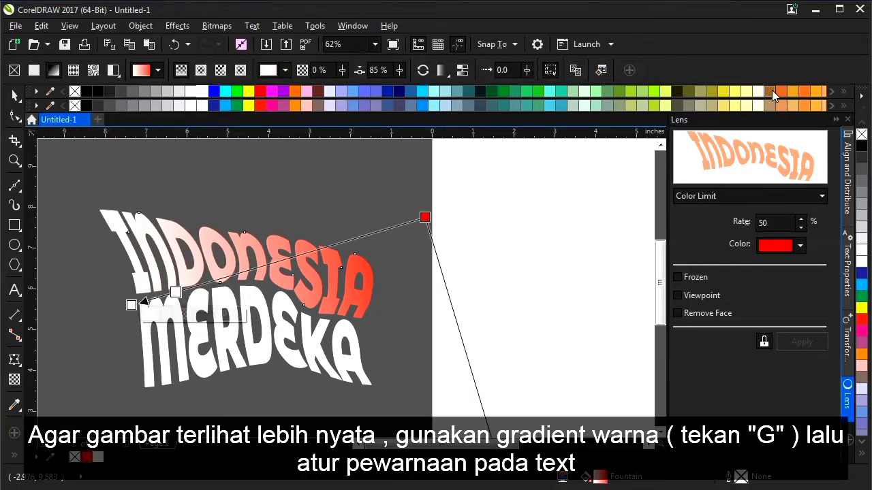
click(844, 105)
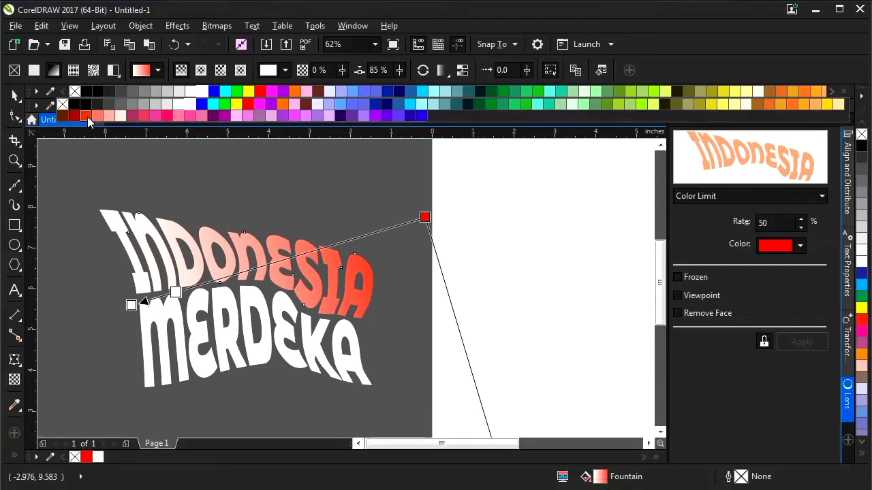
click(88, 116)
- Add four more colour nodes along the INDONESIA gradient and move its red start node onto the final letter A
double_click(223, 278)
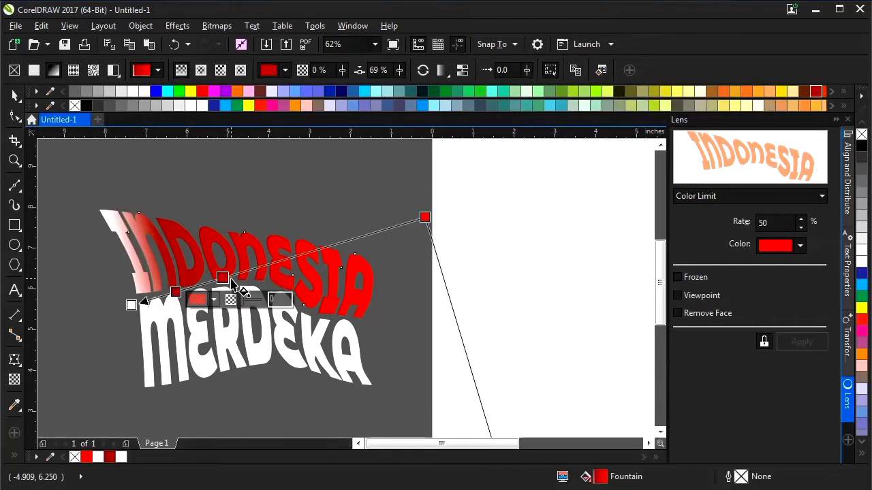
double_click(269, 264)
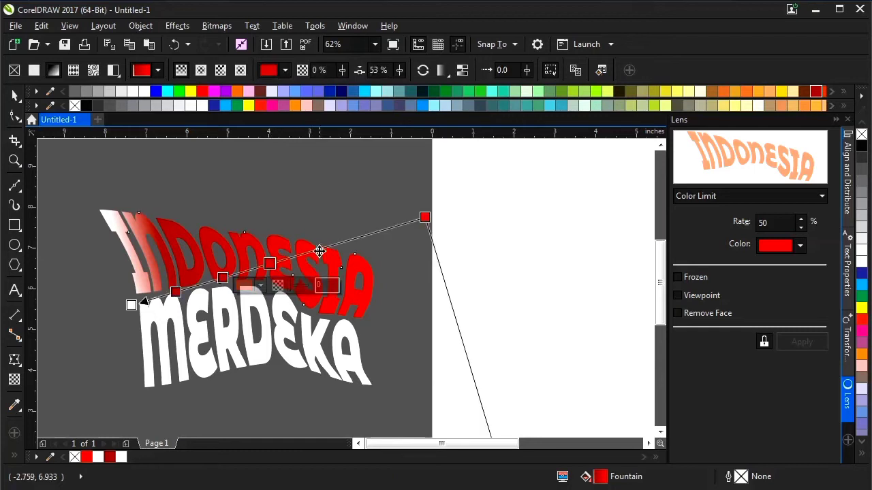
double_click(319, 249)
double_click(360, 237)
drag(425, 218, 366, 259)
- Colour the gradient's white end node, its remaining middle nodes and its start node pure red
click(131, 305)
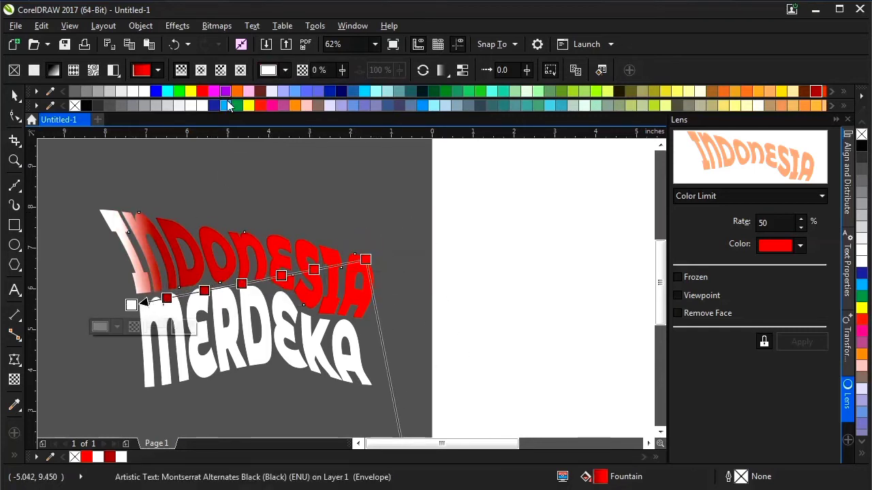
click(203, 91)
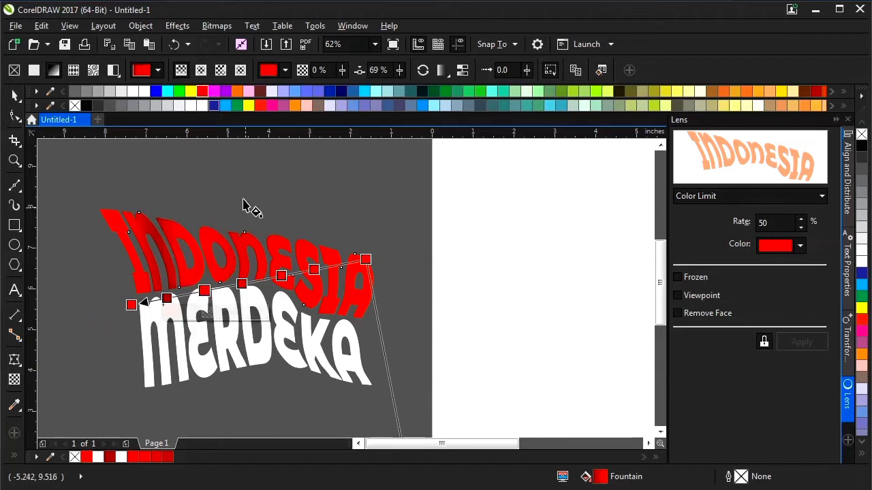
click(281, 275)
click(281, 276)
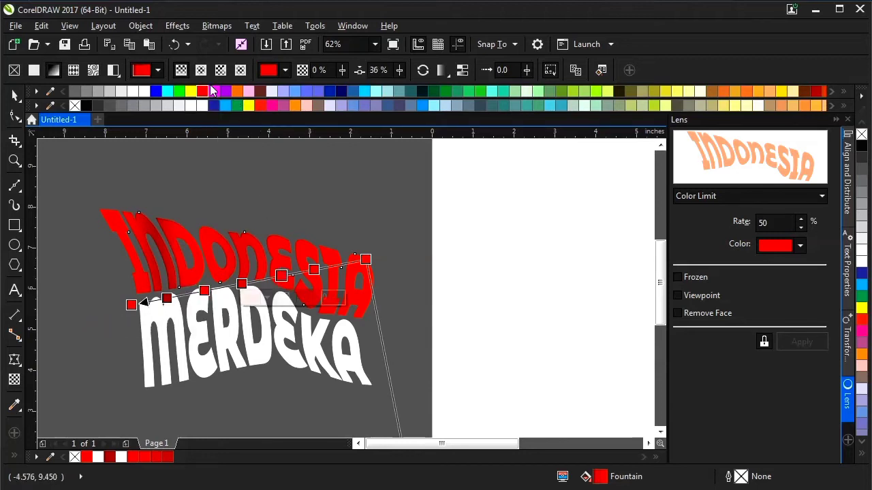
click(364, 258)
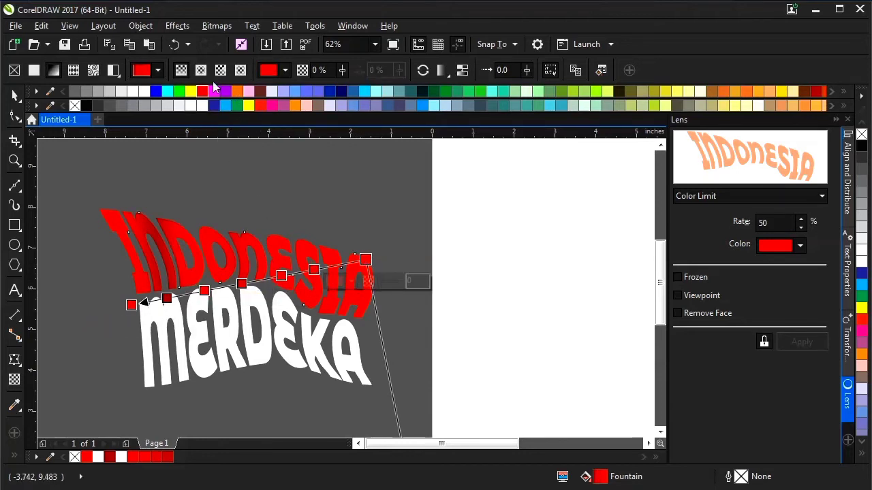
double_click(166, 297)
mouse_move(306, 101)
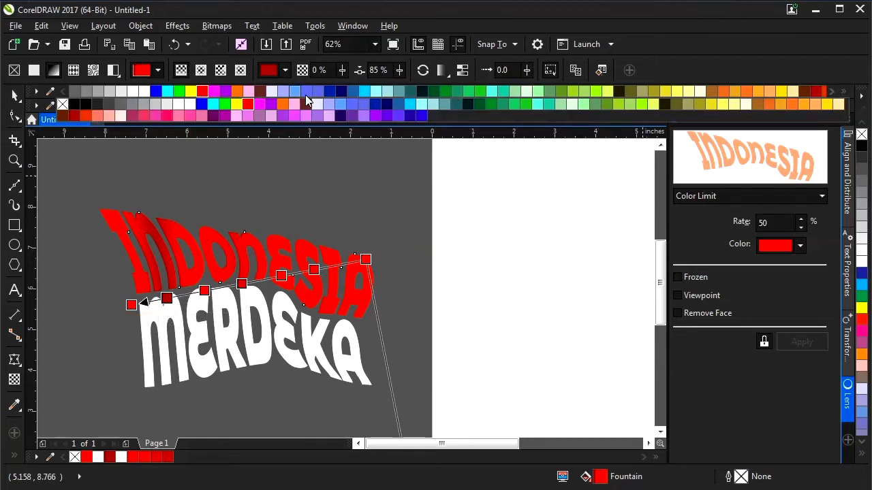
click(74, 105)
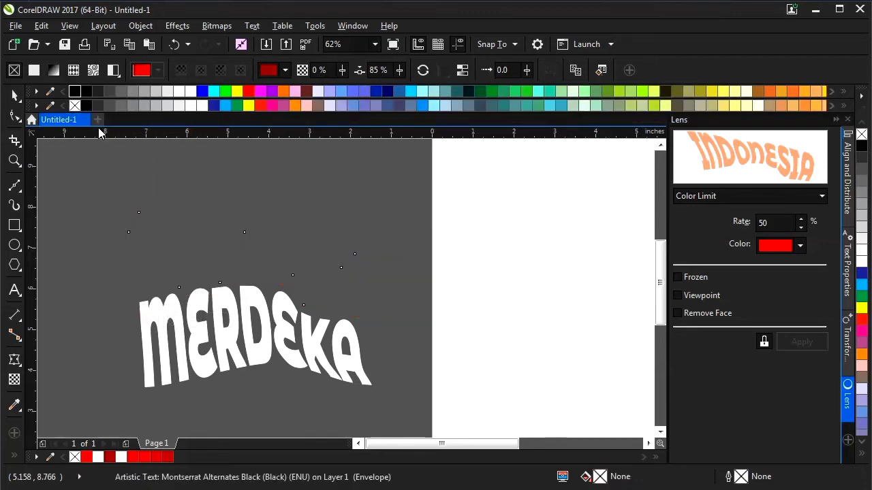
key(space)
key(ctrl+z)
- Darken the INDONESIA gradient nodes at 85%, 53% and 22% to deeper shades of red
key(g)
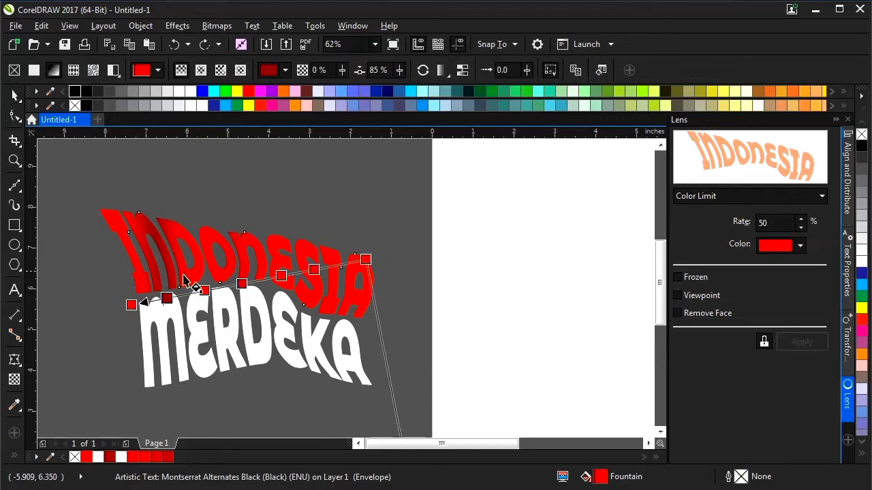
click(166, 300)
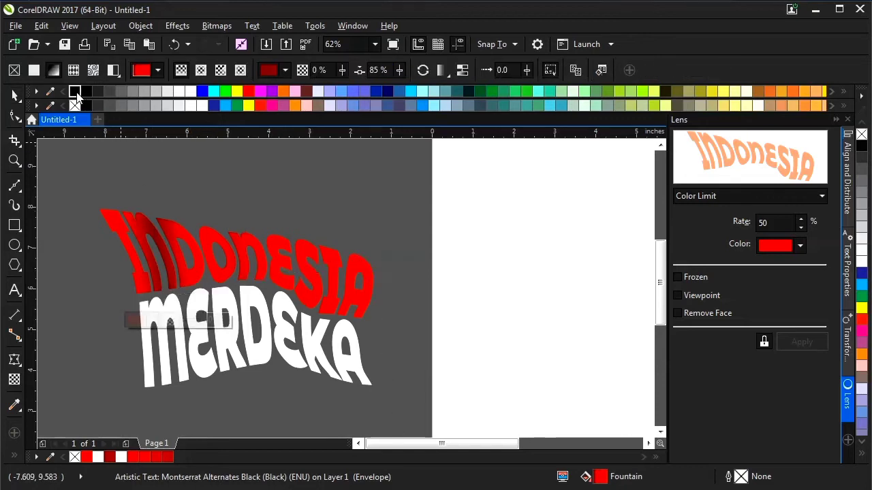
click(241, 283)
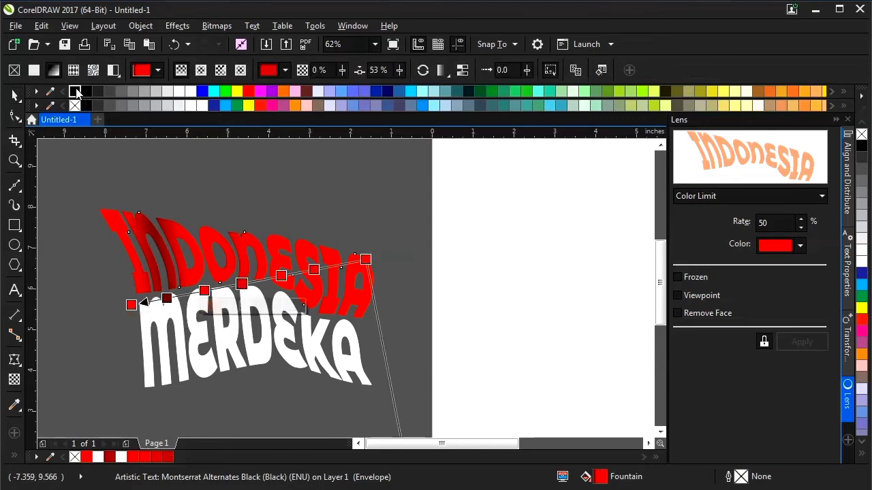
click(314, 271)
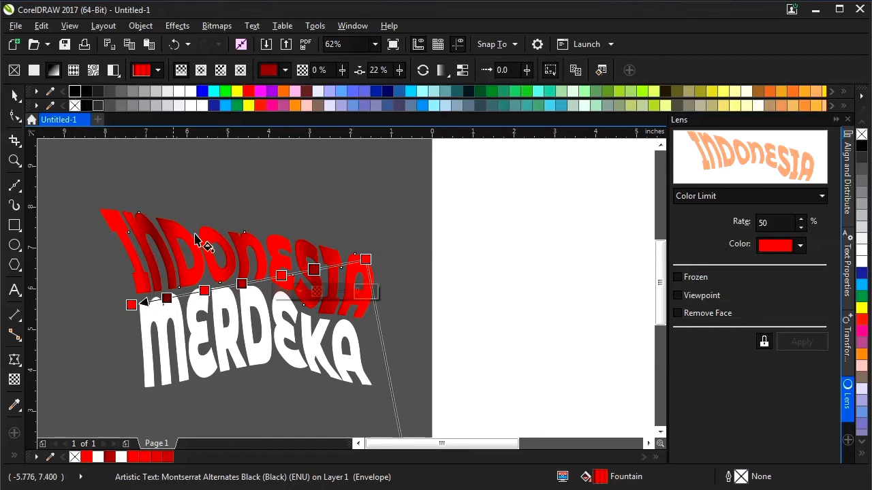
click(12, 99)
click(212, 207)
- Apply a white linear fountain fill across MERDEKA from beyond its final A to the M, adding a grey node at 89%
scroll(259, 259, left, 1)
click(292, 318)
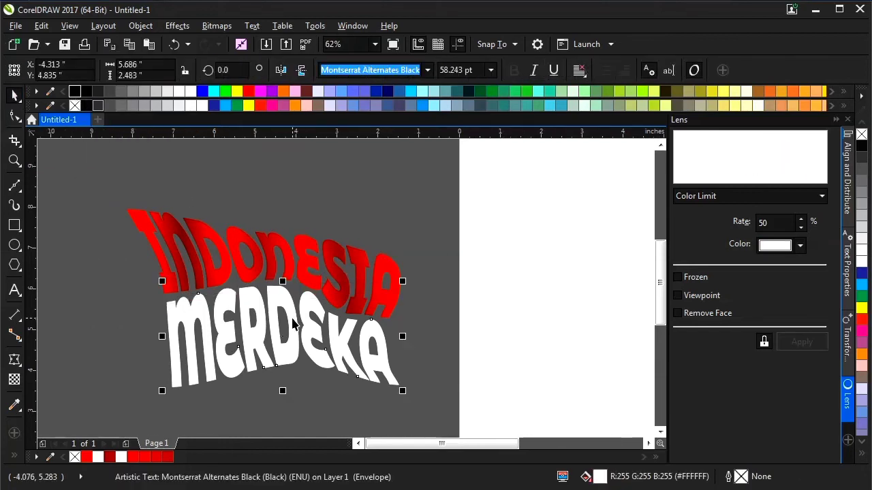
key(g)
drag(433, 314, 167, 385)
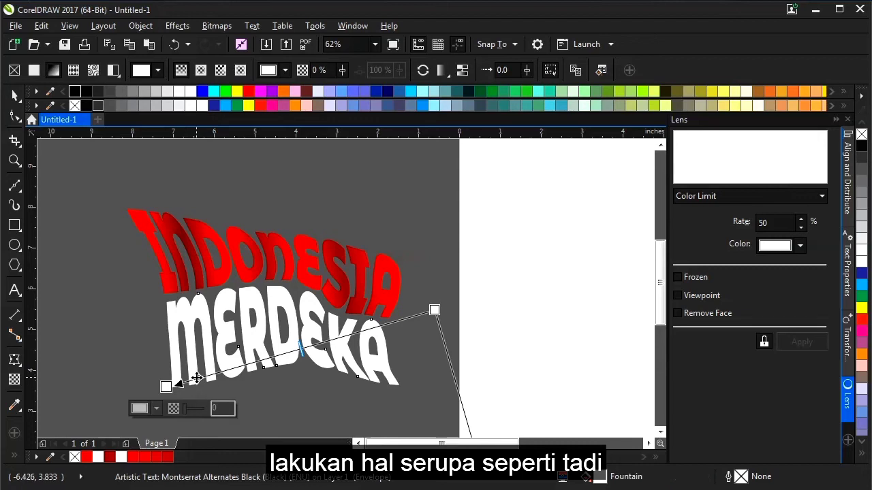
click(140, 92)
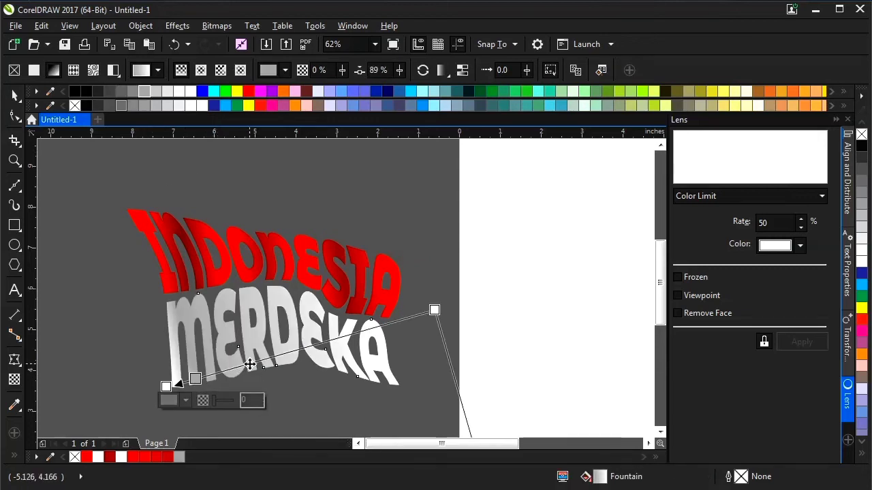
- Add grey colour nodes at 69%, 47% and 24% along the MERDEKA gradient
double_click(249, 363)
click(144, 91)
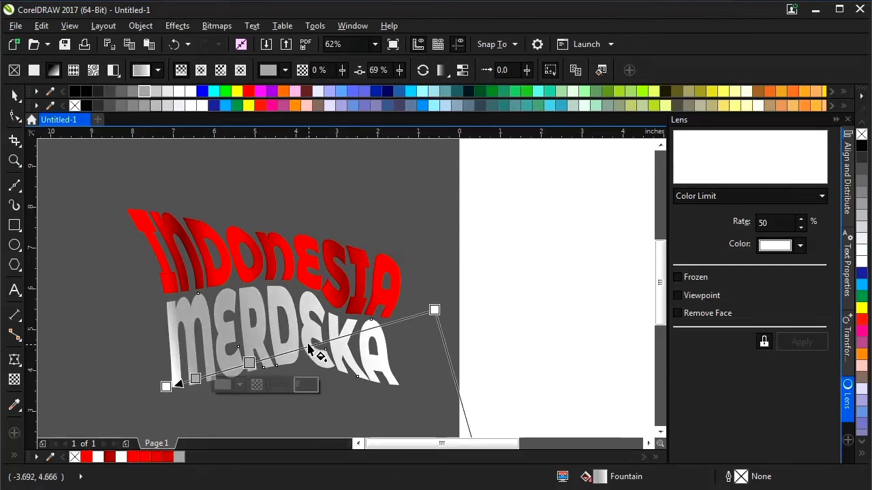
double_click(308, 346)
click(145, 91)
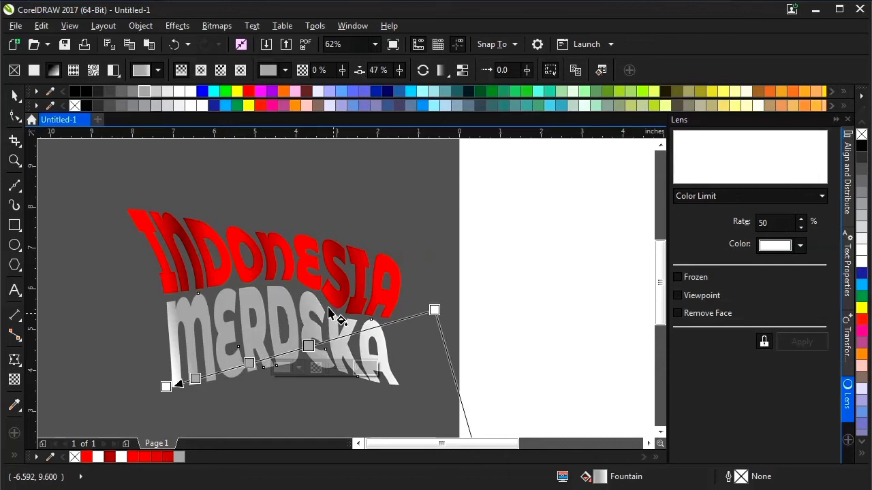
double_click(370, 327)
click(142, 102)
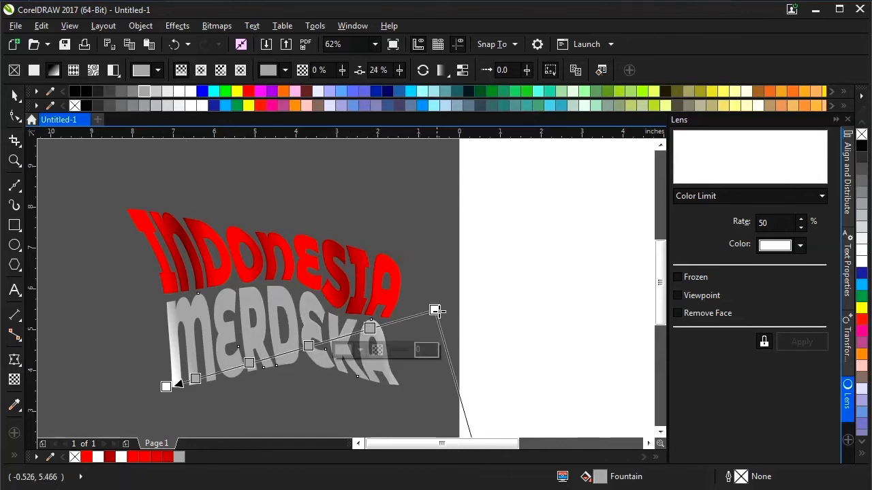
- Move the MERDEKA gradient's start node onto the final letter A and add a white node at 9%
drag(436, 311, 387, 337)
double_click(368, 343)
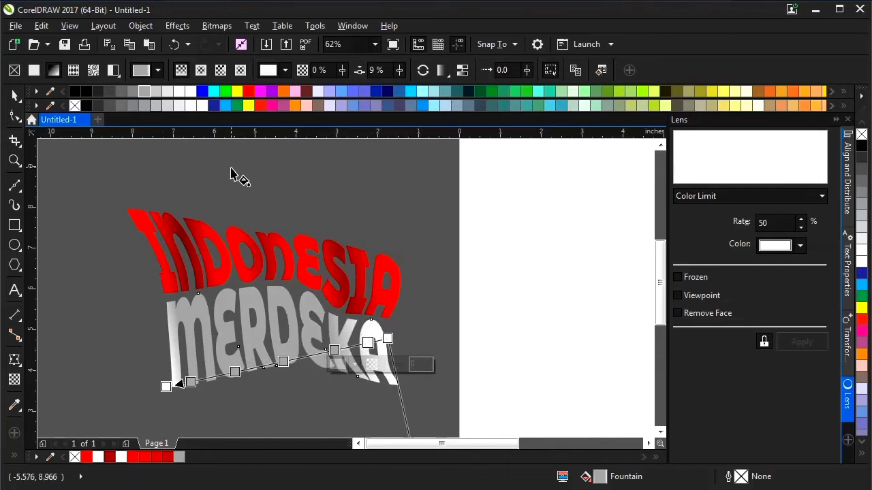
click(334, 350)
- Add white nodes at 35%, 59% and 81% between MERDEKA's grey nodes and shift the white node near the start to 11%
double_click(310, 357)
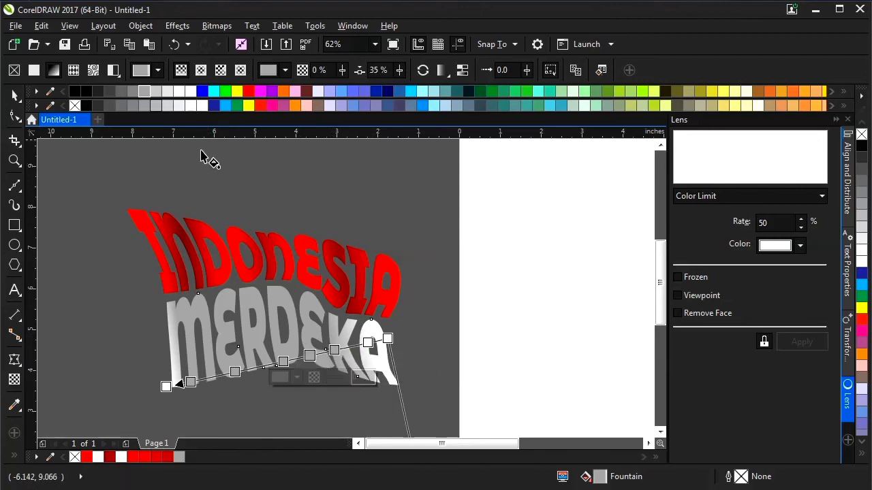
click(189, 94)
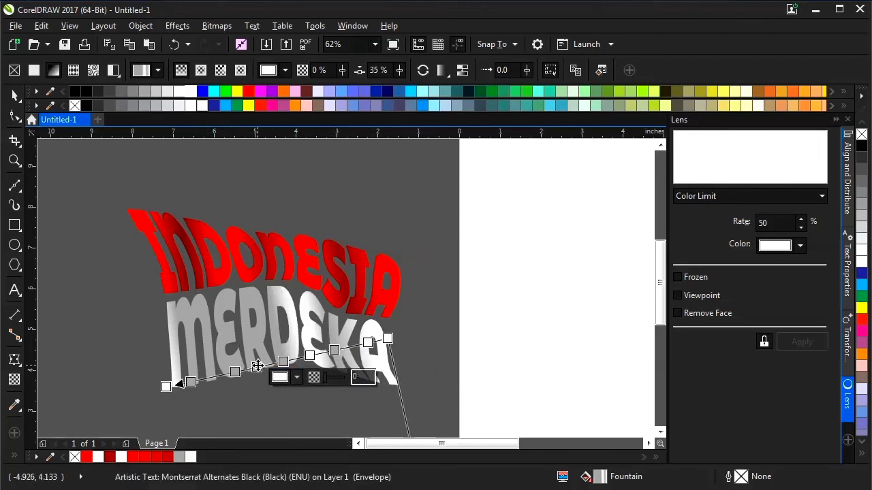
double_click(256, 367)
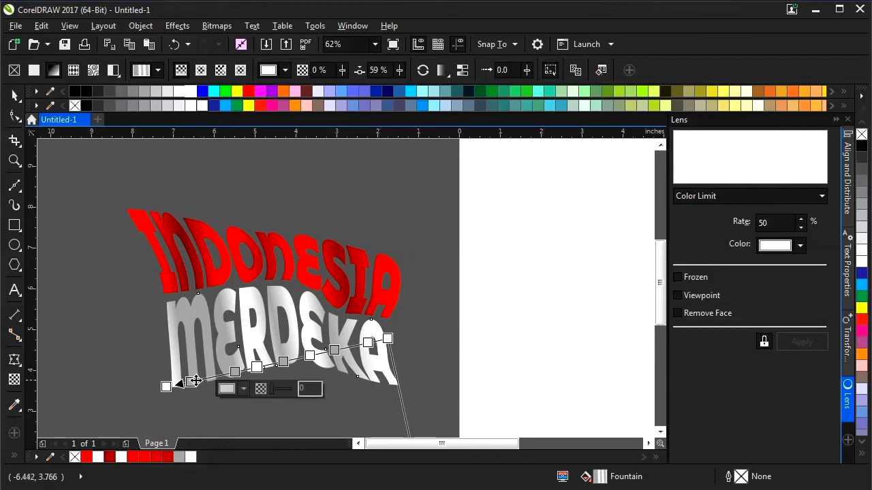
double_click(208, 377)
click(192, 93)
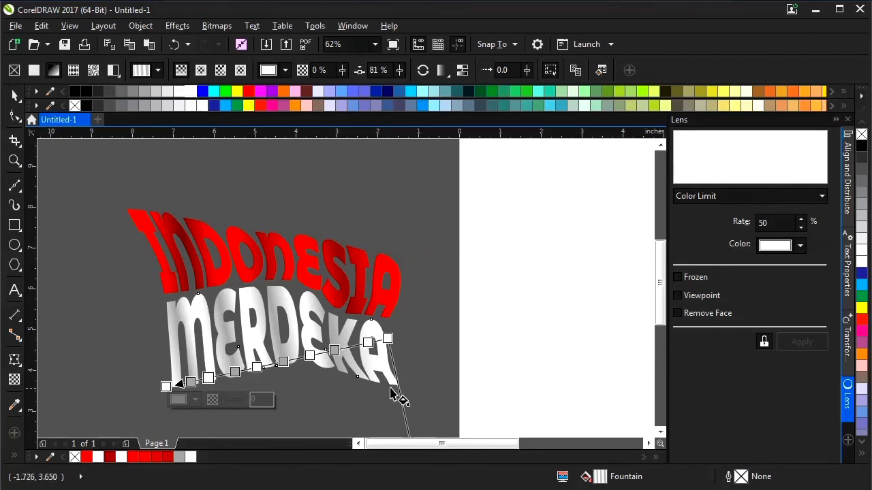
click(368, 342)
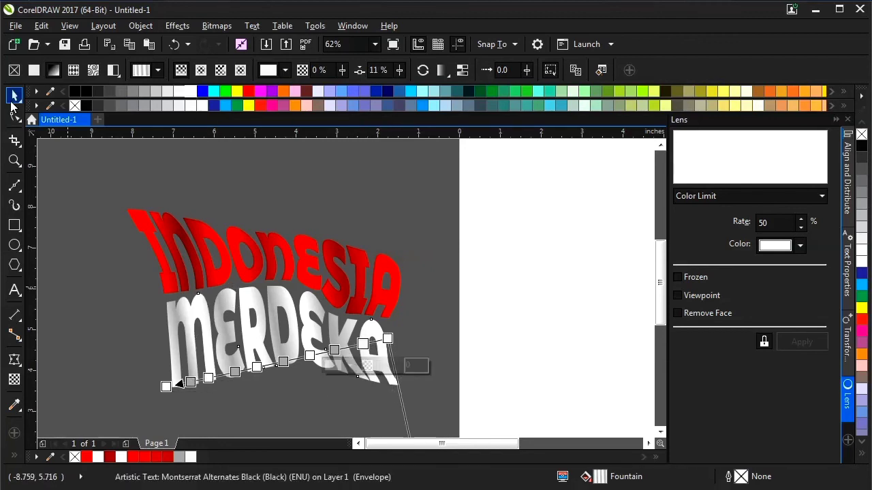
click(15, 94)
key(Escape)
- Draw a square about 8.27 inches wide over both texts and fill it black without an outline
click(17, 228)
scroll(224, 218, down, 1)
drag(181, 188, 358, 364)
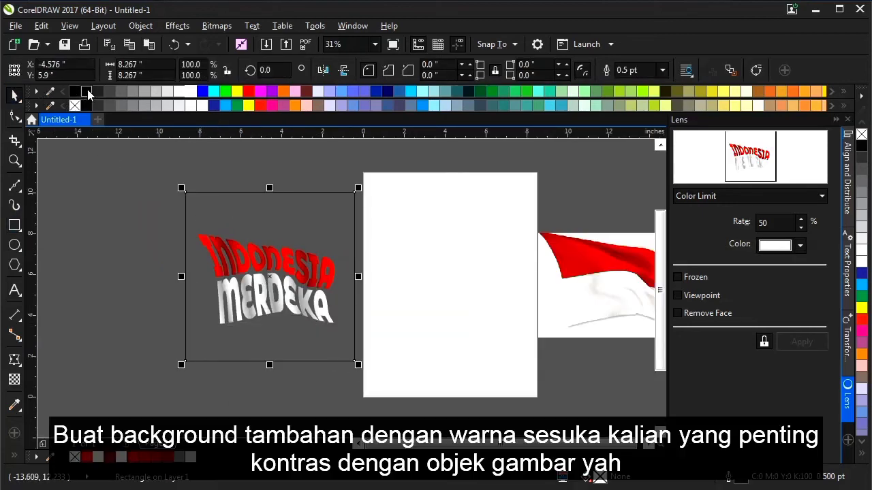
click(76, 92)
- Give the black square an elliptical fountain fill with a dark grey centre fading to black
key(g)
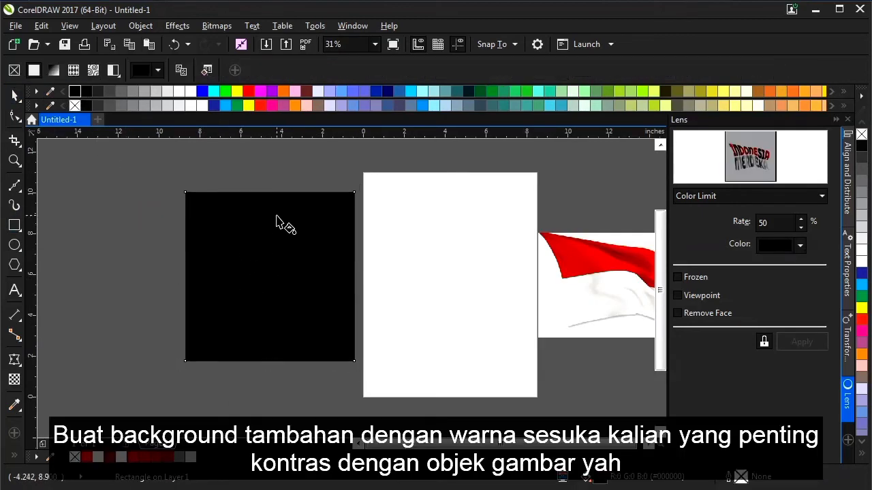
drag(278, 215, 279, 327)
click(200, 70)
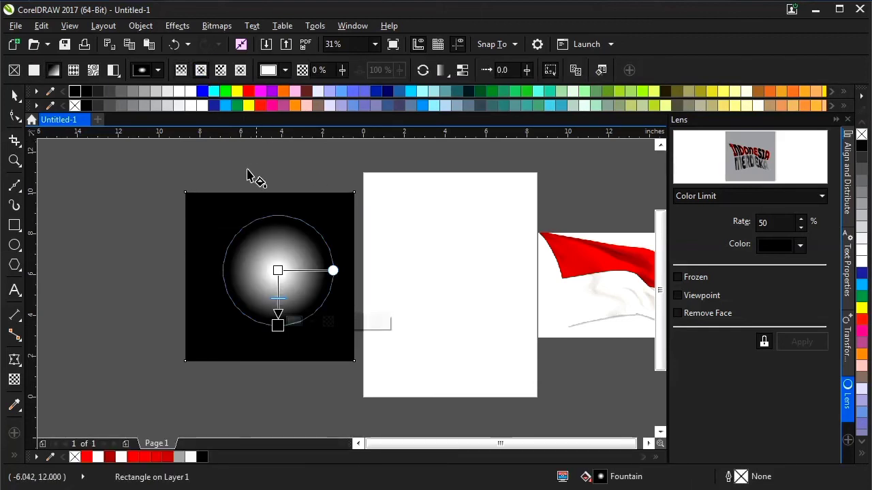
click(278, 271)
click(99, 91)
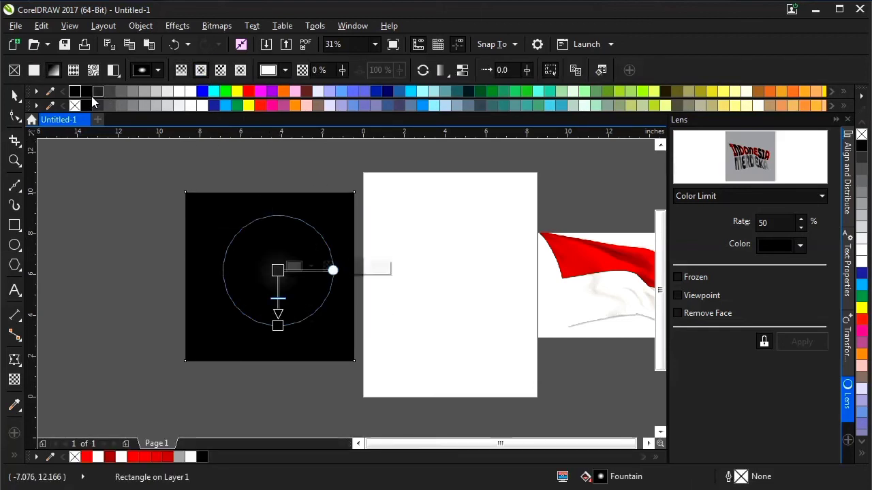
- Enlarge the square's elliptical gradient until its outer ring extends beyond the square's edges
click(15, 95)
key(g)
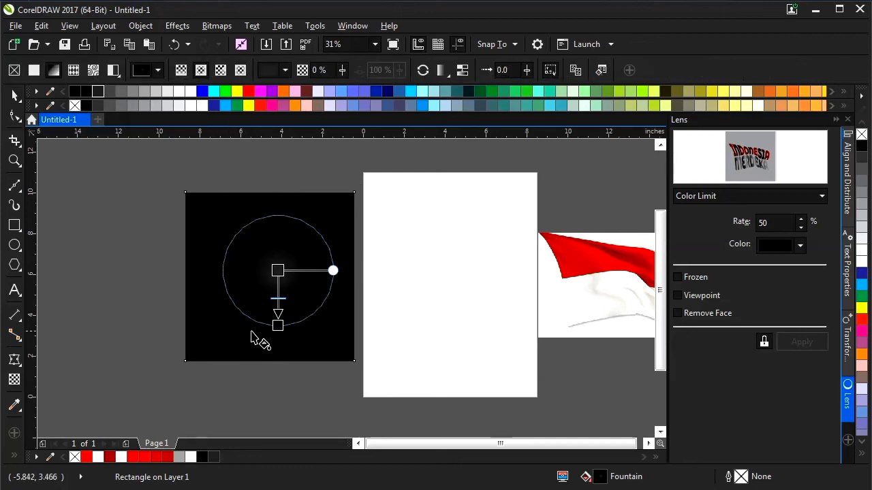
drag(278, 321, 275, 395)
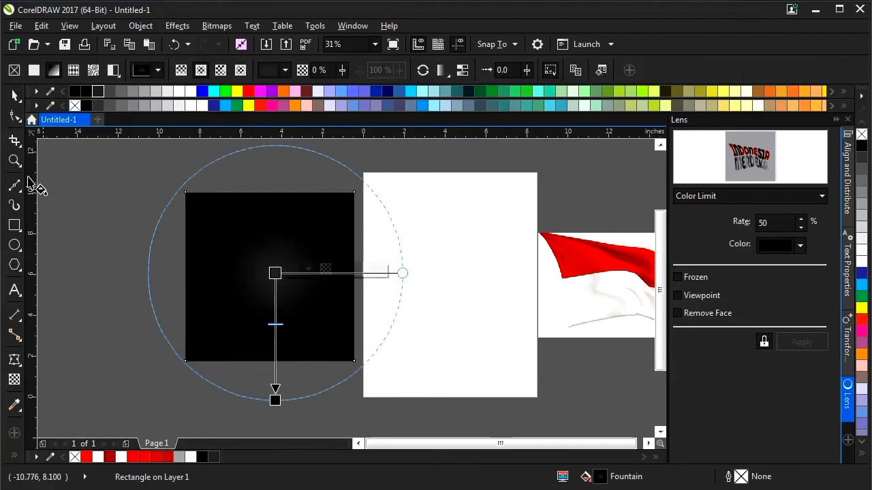
- Send the black square backward behind both MERDEKA and INDONESIA
key(space)
key(ctrl+Page_Down)
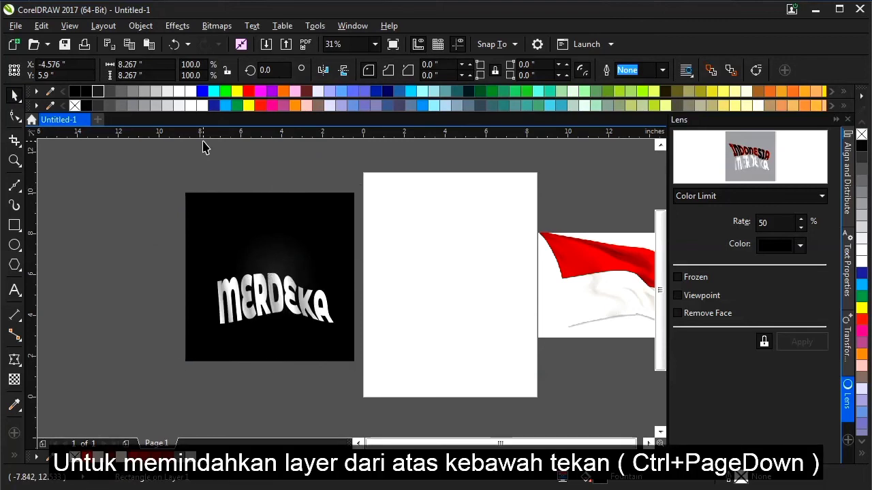
key(ctrl+Page_Down)
- Group the INDONESIA and MERDEKA texts, clear the selection and view the finished typography up close
drag(120, 195, 380, 369)
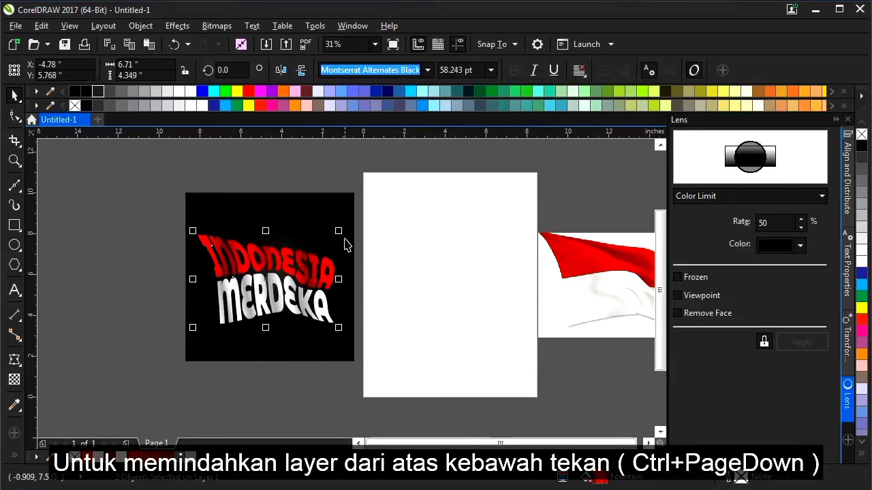
key(ctrl+g)
drag(404, 175, 116, 420)
click(471, 329)
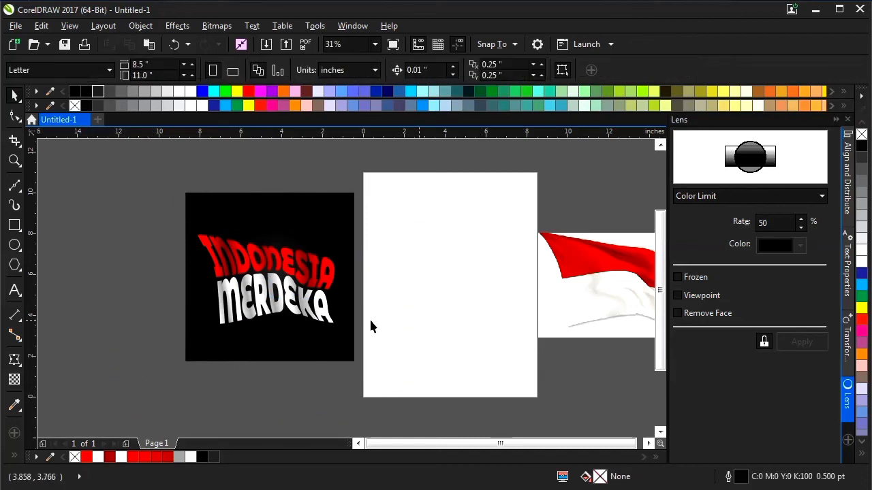
scroll(276, 313, up, 1)
scroll(518, 310, left, 1)
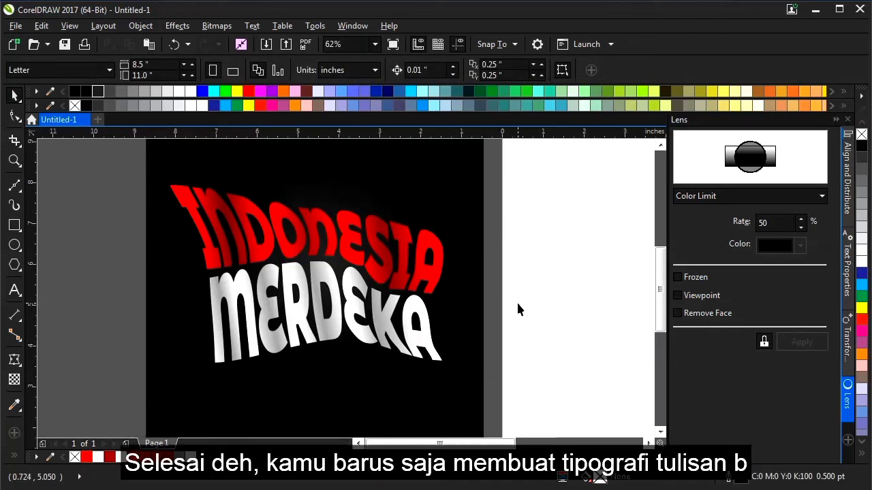